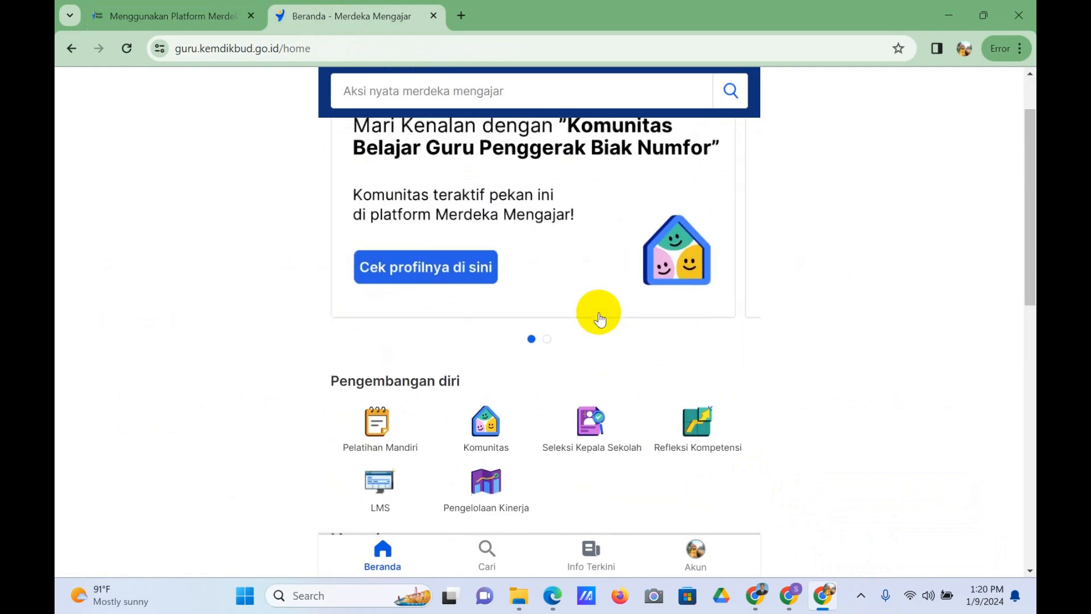
pyautogui.scroll(5, 602, 318)
pyautogui.scroll(-6, 599, 315)
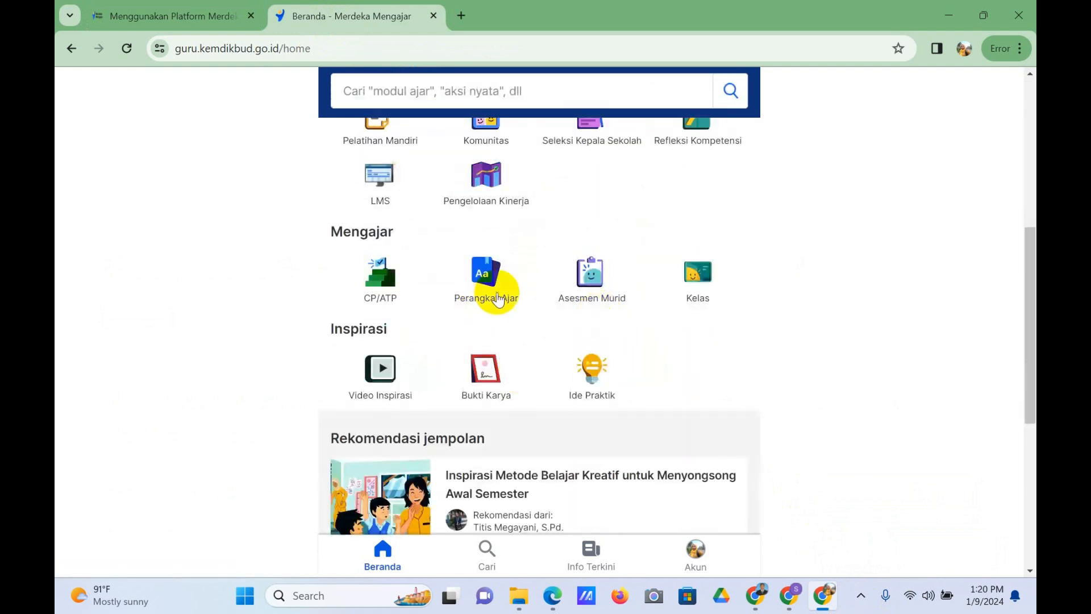
# Step: Open Pengelolaan Kinerja from the Pengembangan diri section of the home page
pyautogui.scroll(3, 597, 333)
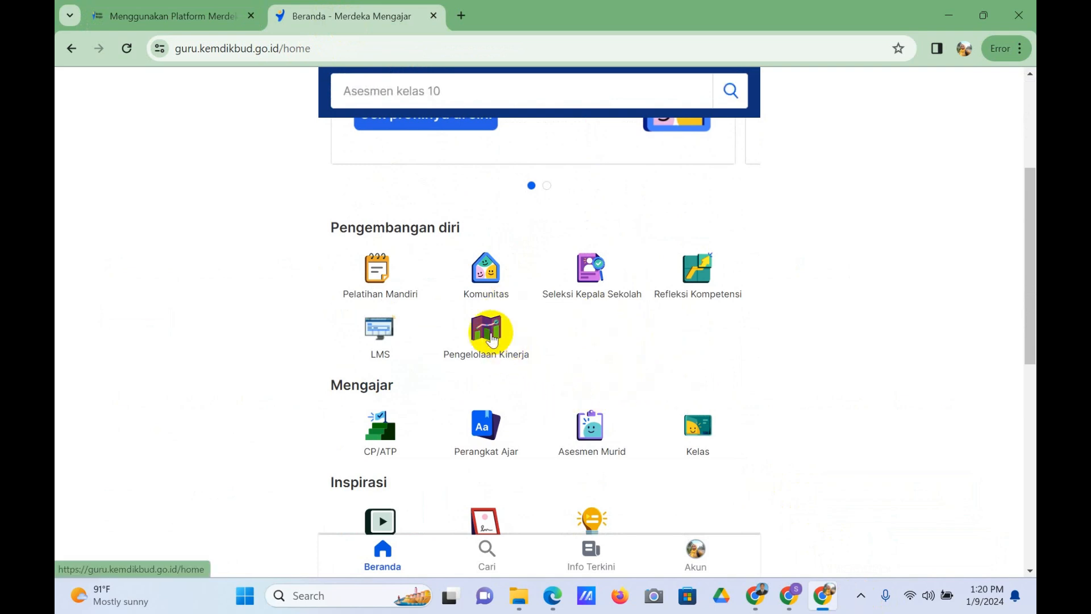
pyautogui.click(491, 333)
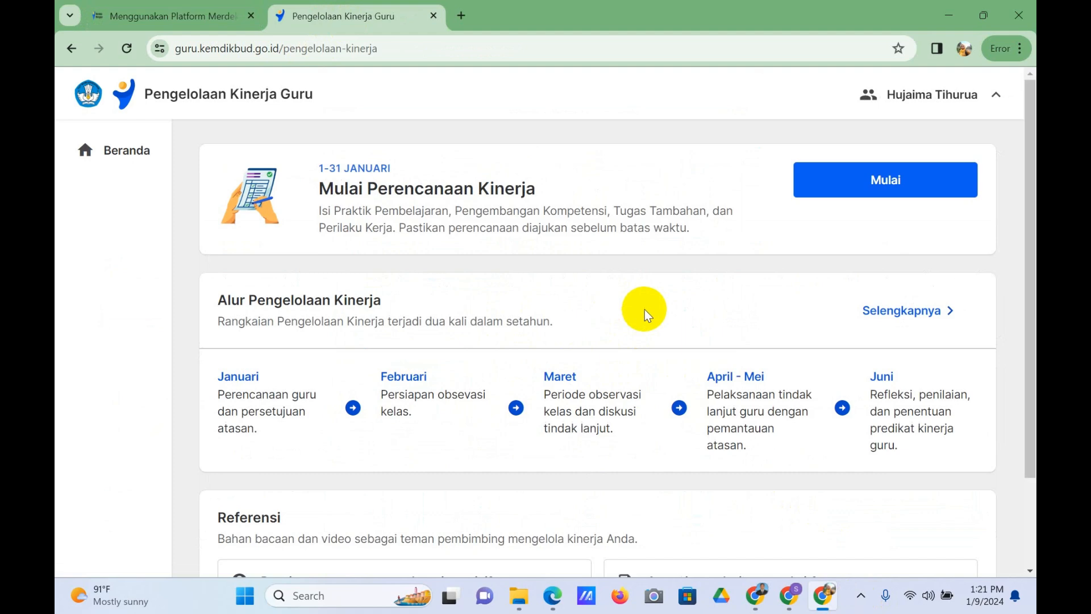
# Step: Examine the Alur Pengelolaan Kinerja timeline and the Referensi section of the performance management page
pyautogui.scroll(-1, 644, 309)
pyautogui.scroll(1, 645, 309)
pyautogui.scroll(-2, 644, 309)
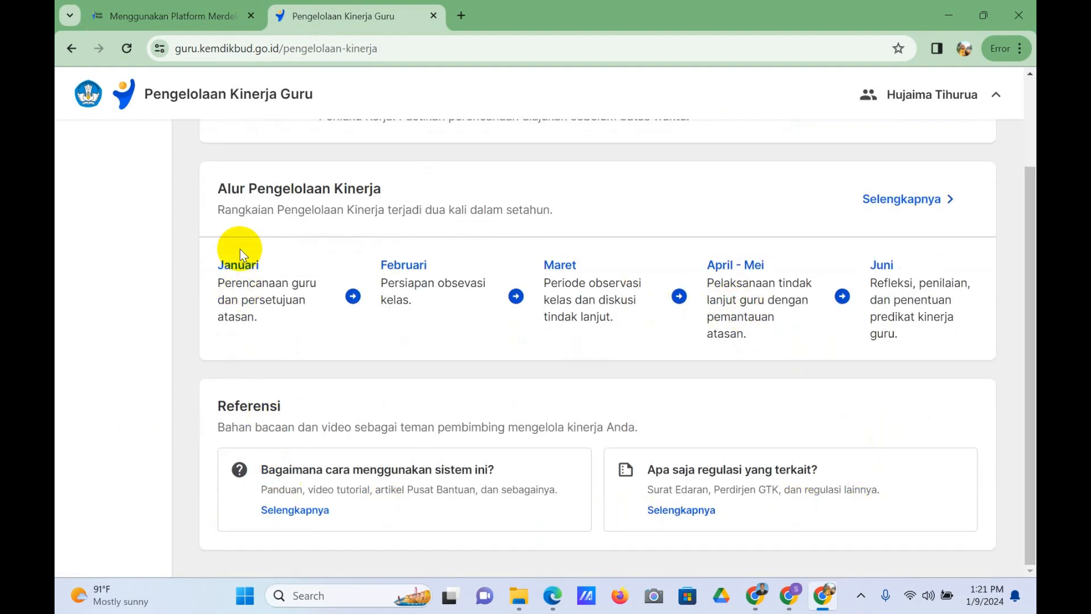
pyautogui.scroll(1, 240, 249)
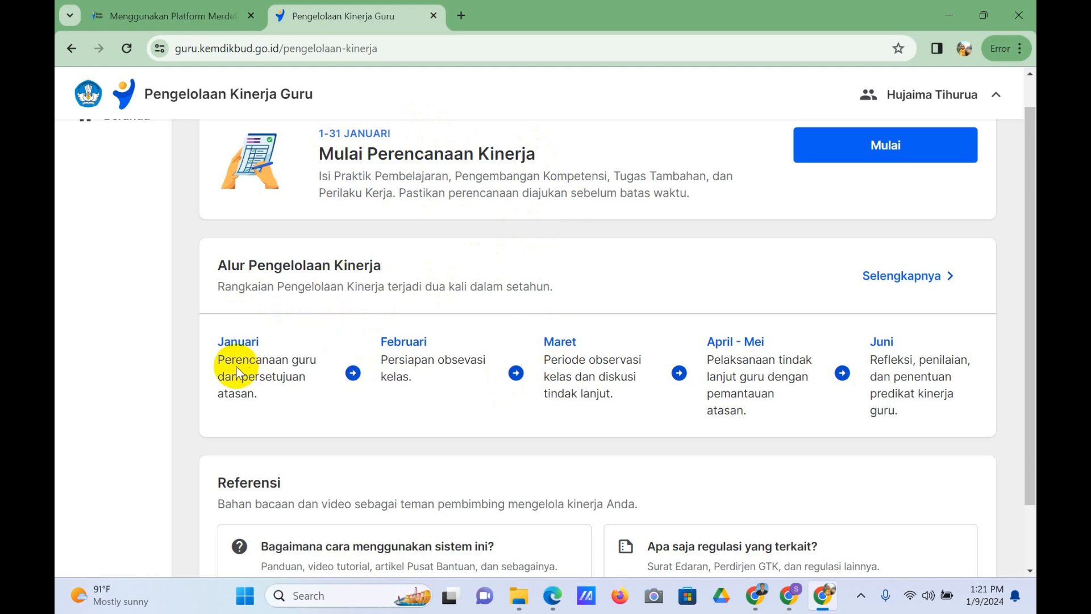
pyautogui.scroll(-1, 852, 370)
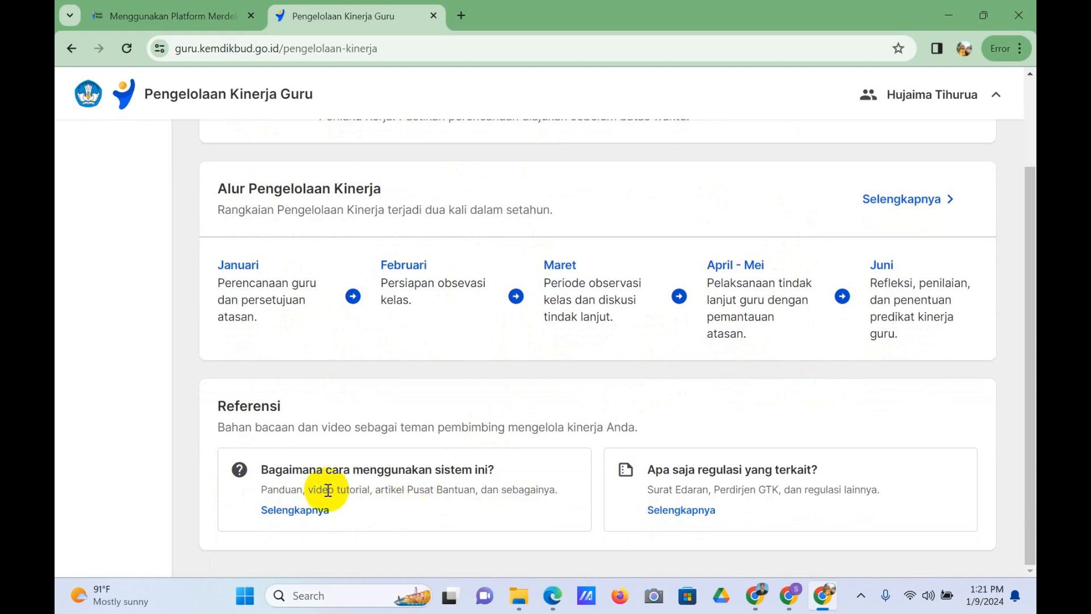
pyautogui.scroll(1, 323, 522)
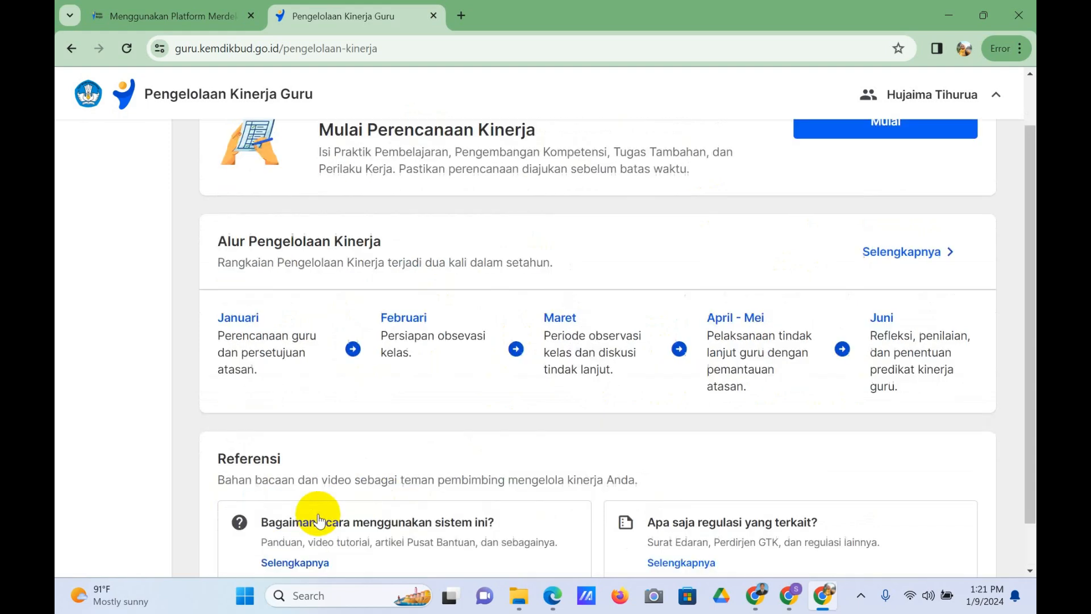
pyautogui.scroll(-1, 424, 518)
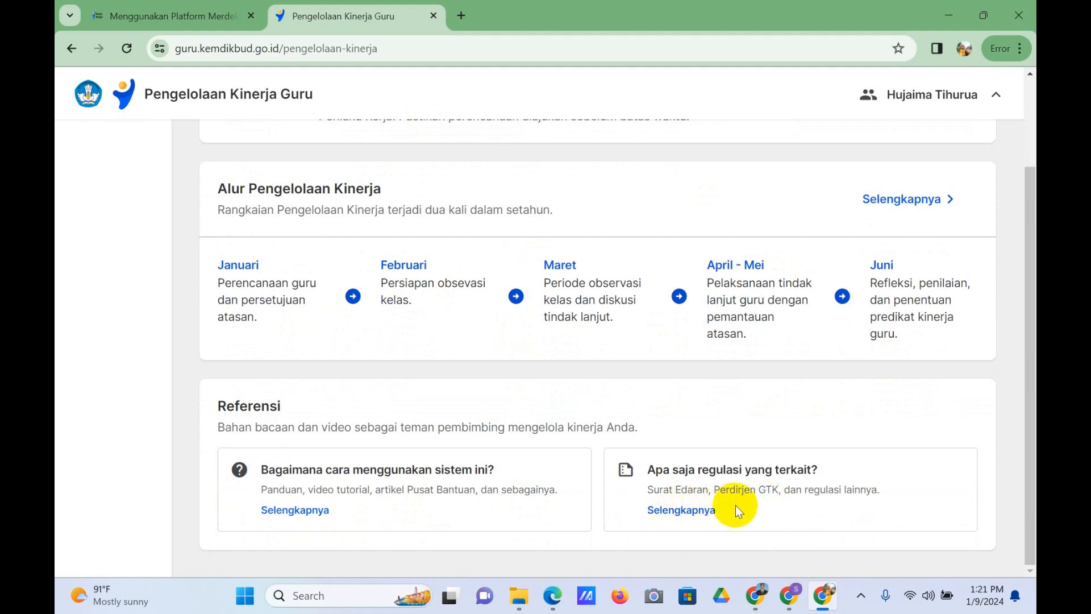
pyautogui.scroll(2, 750, 504)
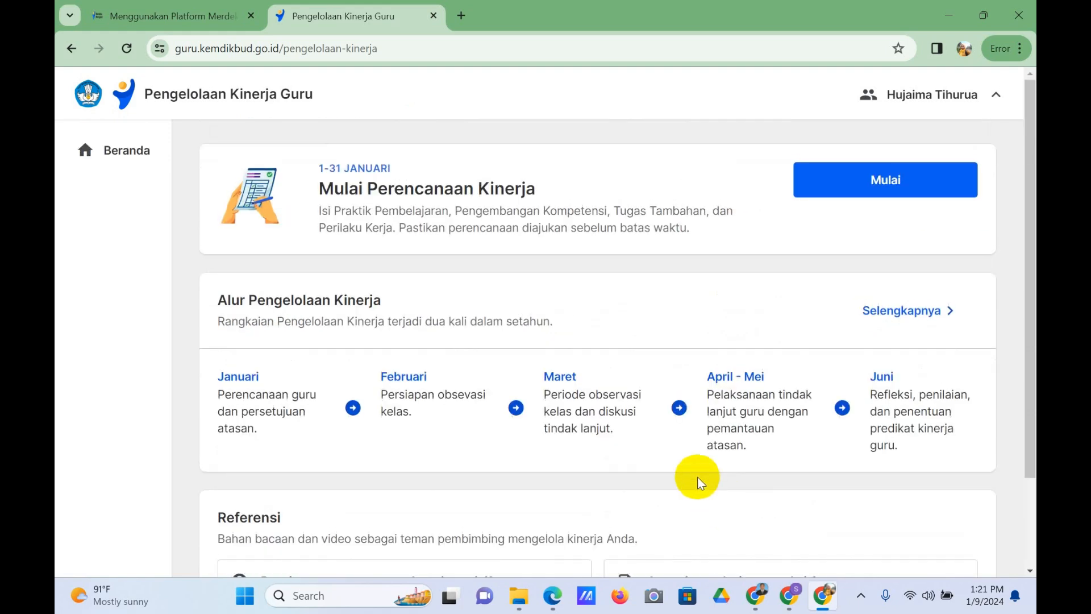
# Step: Start the Perencanaan Kinerja and confirm that the displayed personal data is correct
pyautogui.click(863, 193)
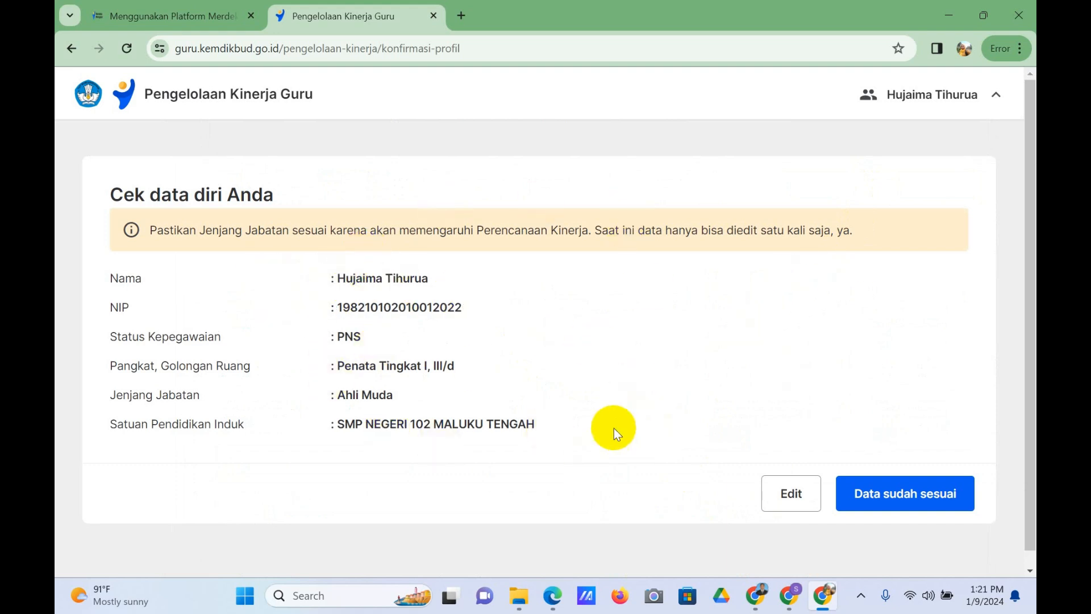
pyautogui.scroll(-1, 721, 305)
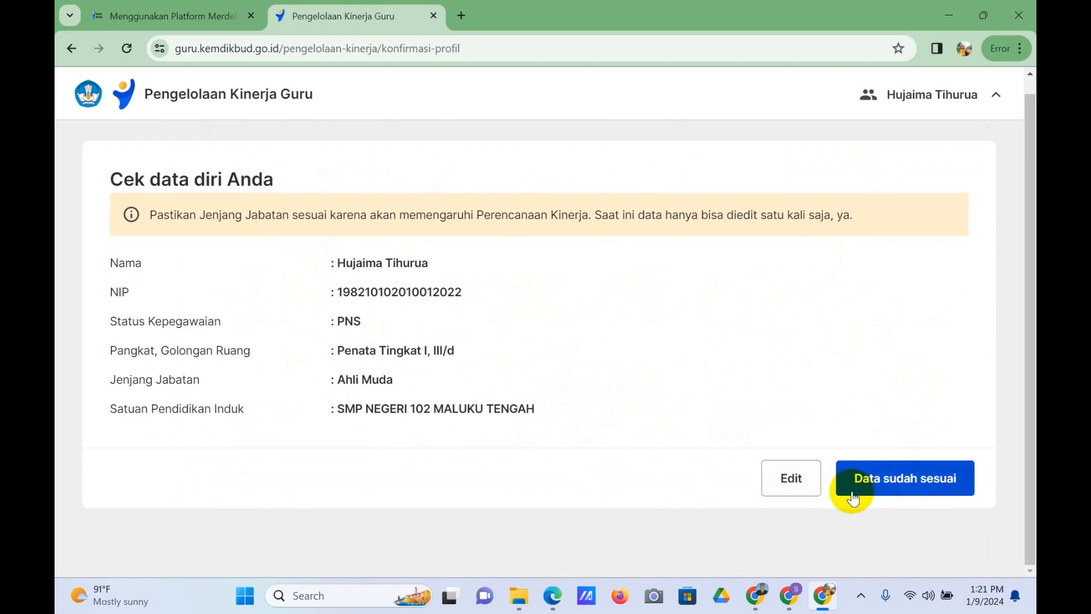
pyautogui.click(899, 488)
pyautogui.scroll(-2, 622, 250)
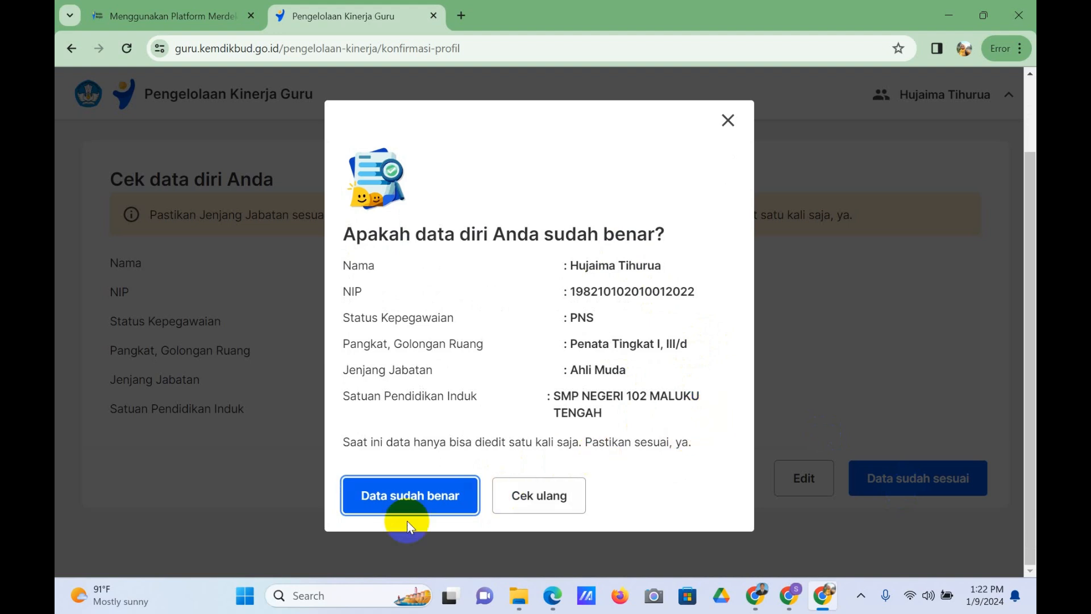
pyautogui.click(402, 506)
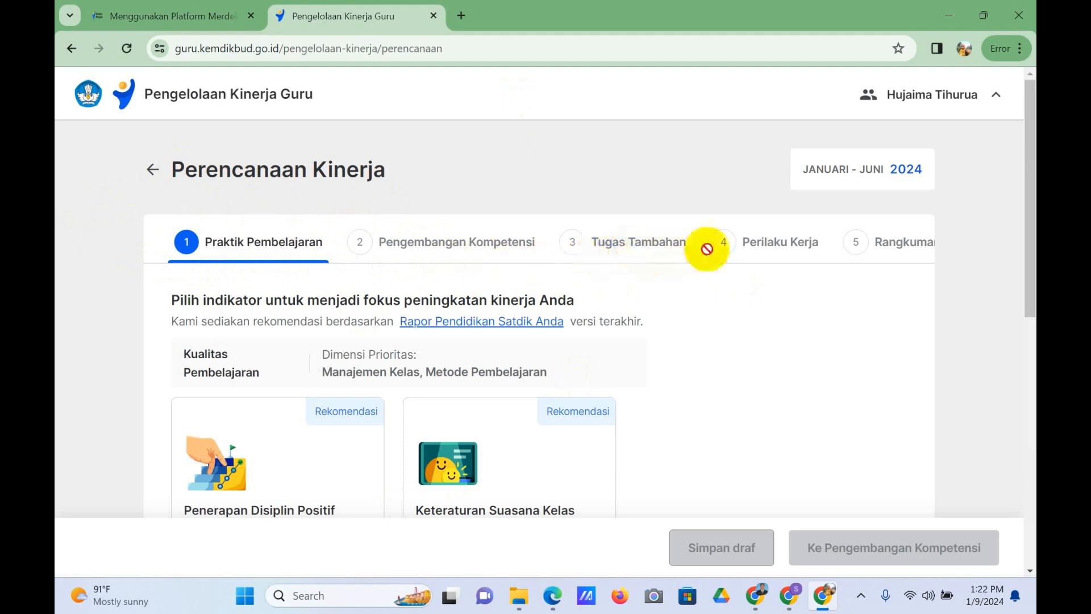
# Step: Expand the other indicators below the recommended ones in the Praktik Pembelajaran stage
pyautogui.scroll(-1, 744, 282)
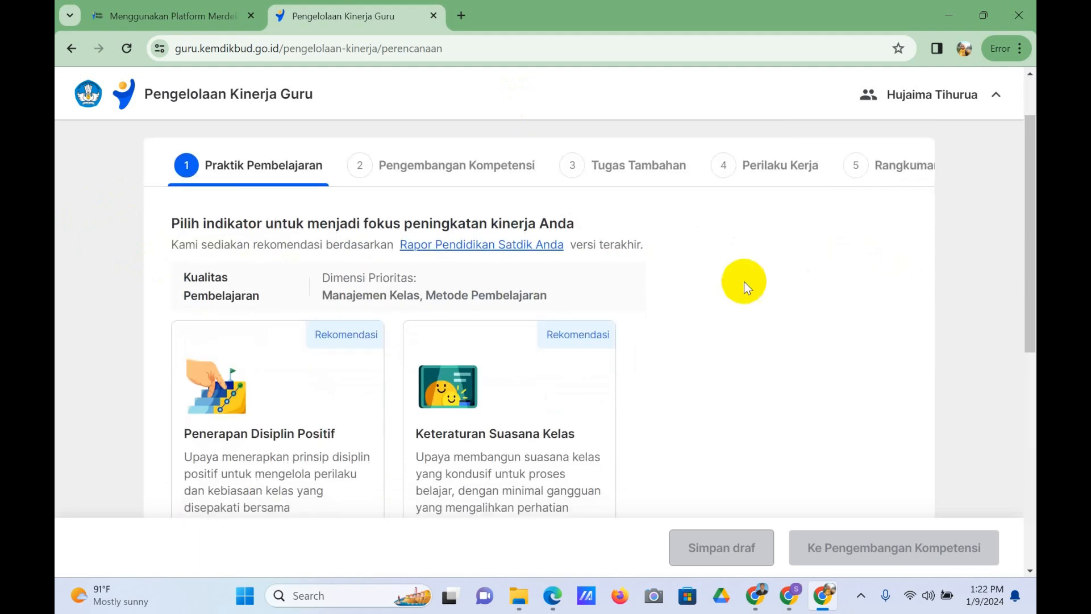
pyautogui.scroll(-1, 421, 272)
pyautogui.scroll(1, 482, 323)
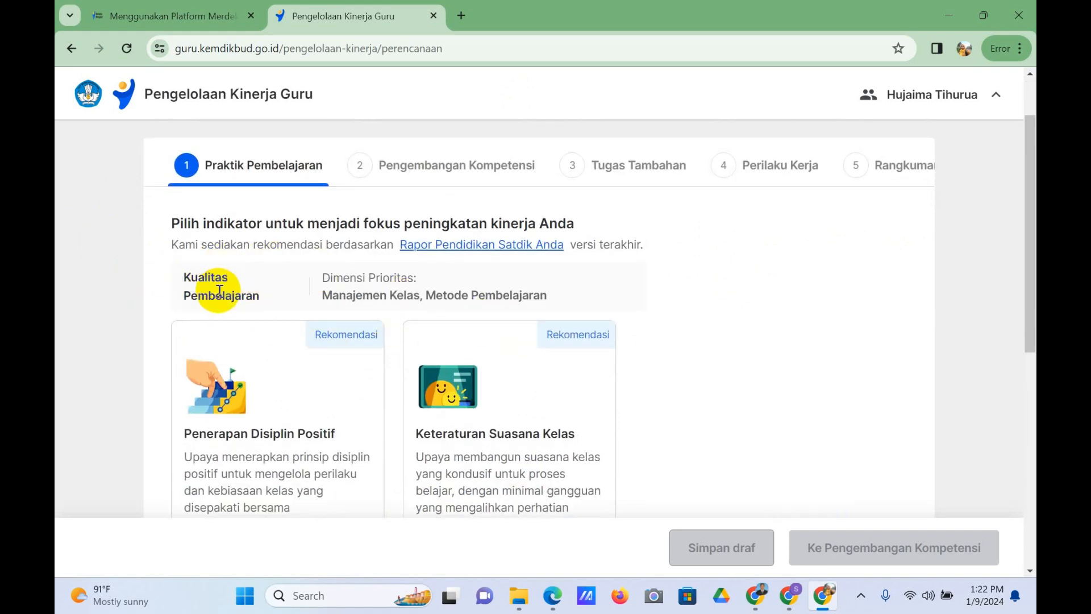
pyautogui.scroll(-5, 219, 290)
pyautogui.scroll(-1, 226, 296)
pyautogui.scroll(3, 239, 279)
pyautogui.scroll(-3, 229, 292)
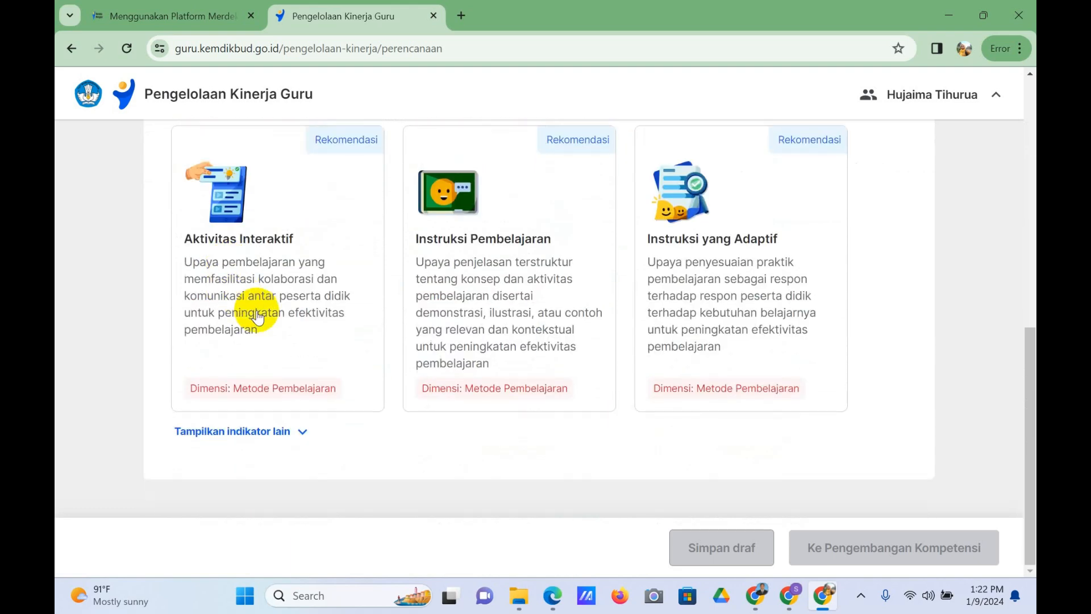
pyautogui.click(302, 431)
# Step: Look through the recommended and additional indicator cards, from Penerapan Disiplin Positif to Ekspektasi pada Peserta Didik
pyautogui.scroll(-1, 409, 363)
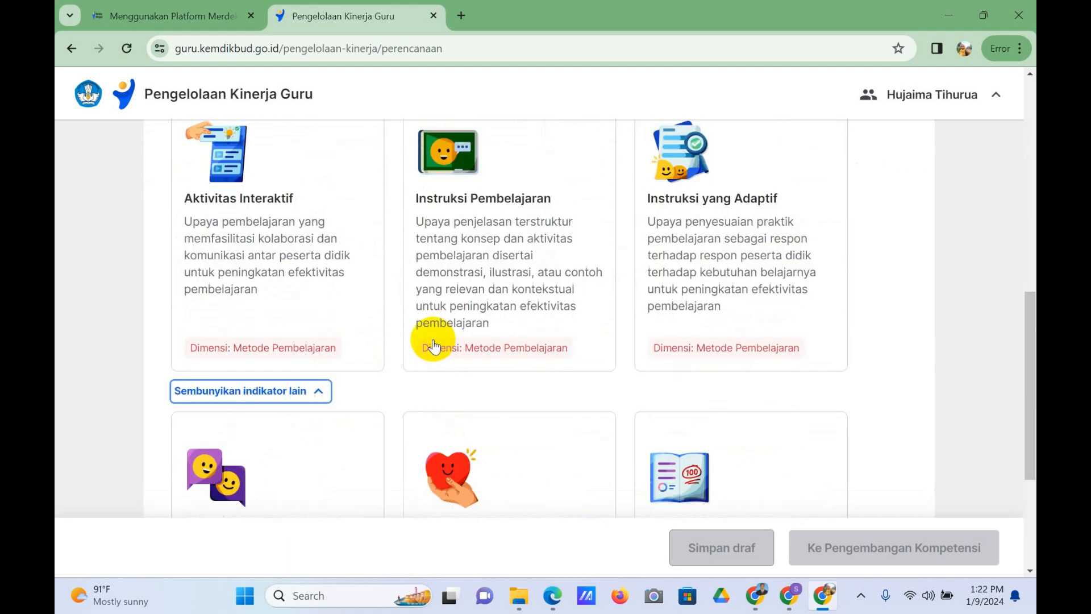
pyautogui.scroll(6, 426, 344)
pyautogui.scroll(-1, 386, 353)
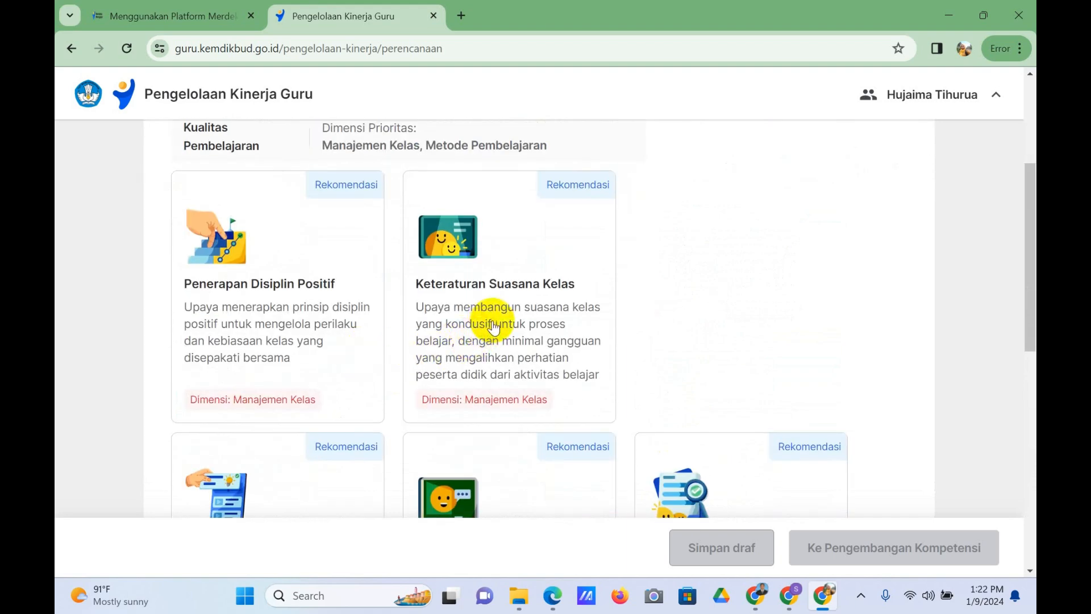
pyautogui.scroll(-4, 500, 325)
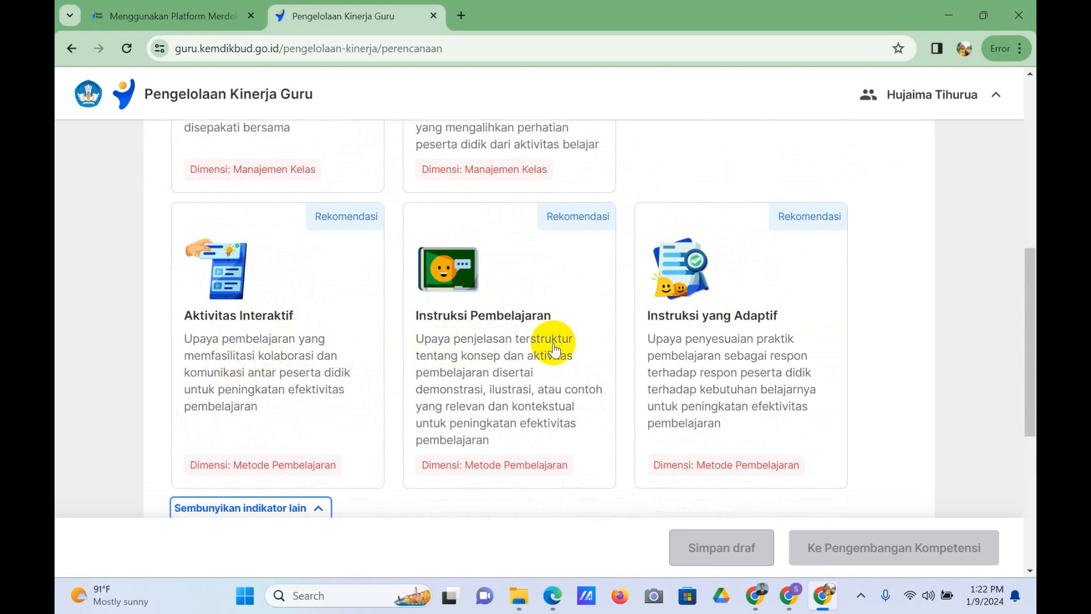
pyautogui.scroll(-2, 697, 344)
pyautogui.scroll(-1, 341, 432)
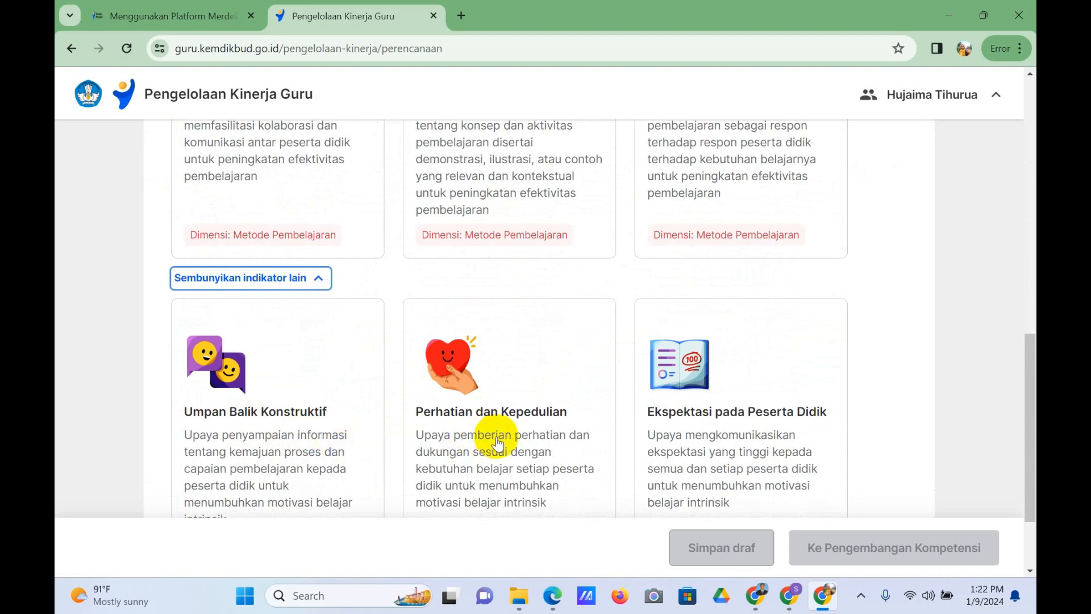
pyautogui.scroll(-1, 498, 444)
pyautogui.scroll(-1, 659, 383)
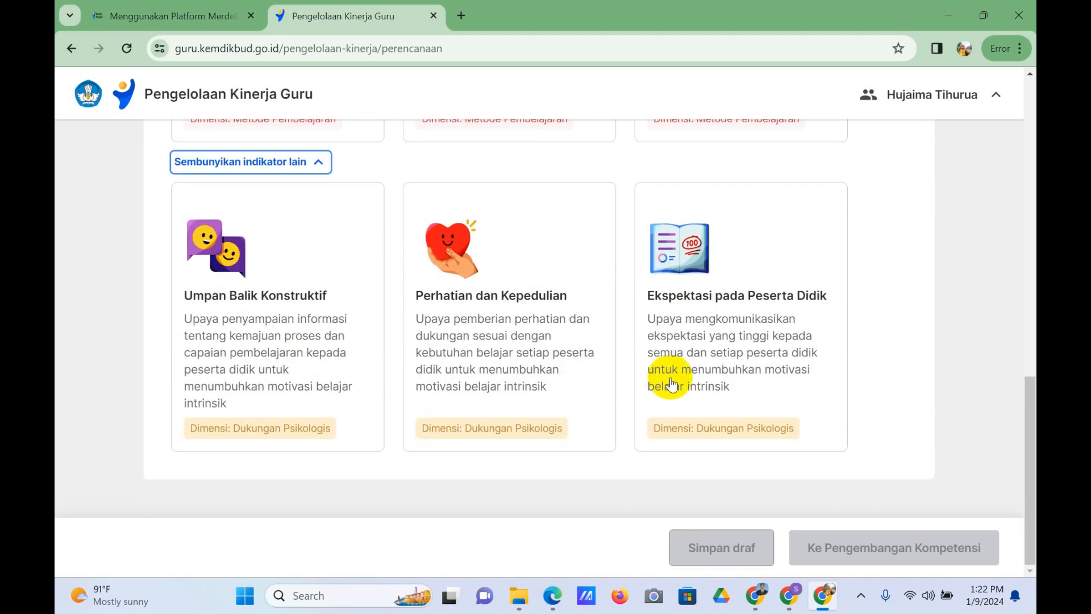
pyautogui.scroll(10, 487, 287)
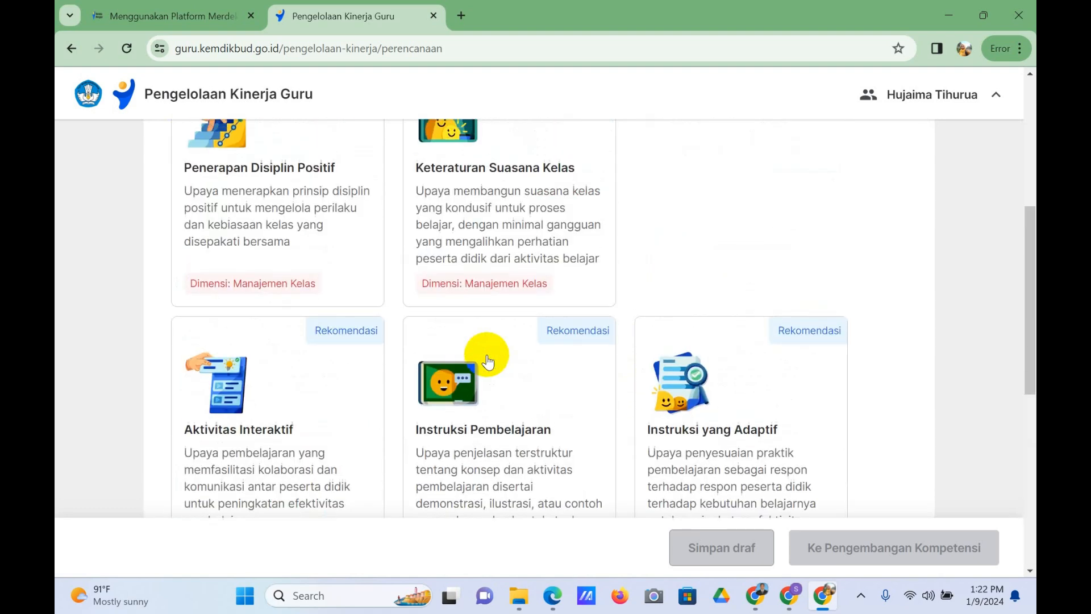
pyautogui.scroll(1, 223, 367)
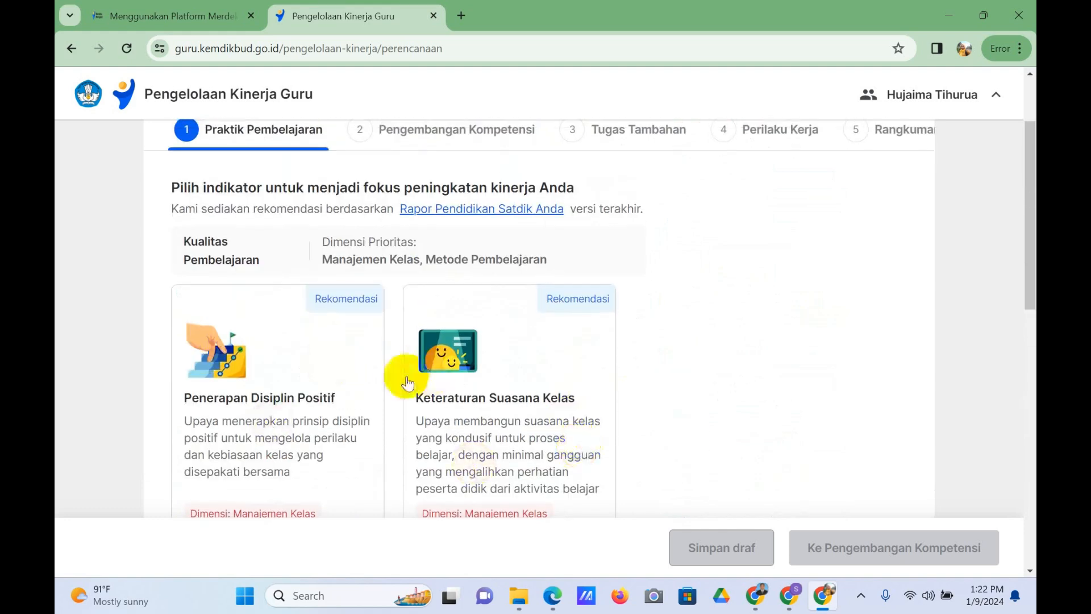
# Step: Review the school's Rapor Pendidikan ratings for the Kualitas Pembelajaran dimensions and acknowledge the summary
pyautogui.click(479, 212)
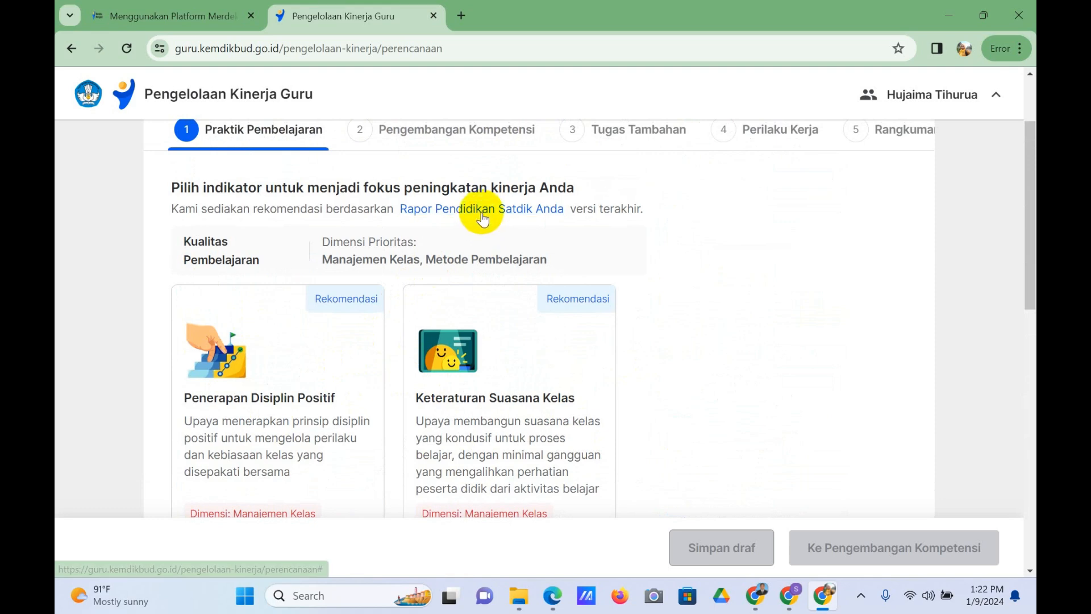
pyautogui.scroll(-3, 612, 246)
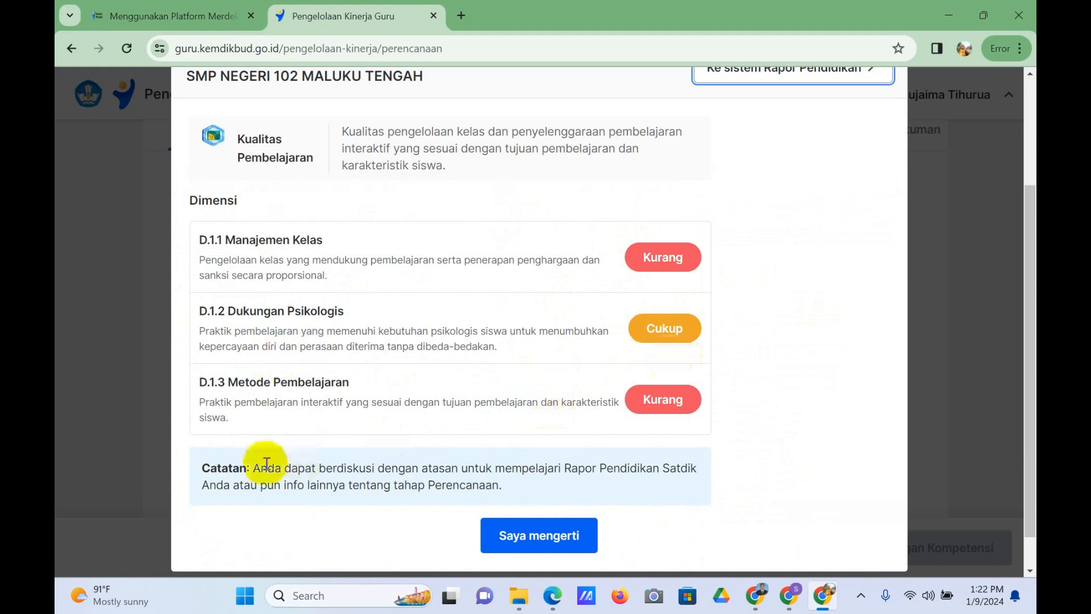
pyautogui.scroll(-1, 643, 411)
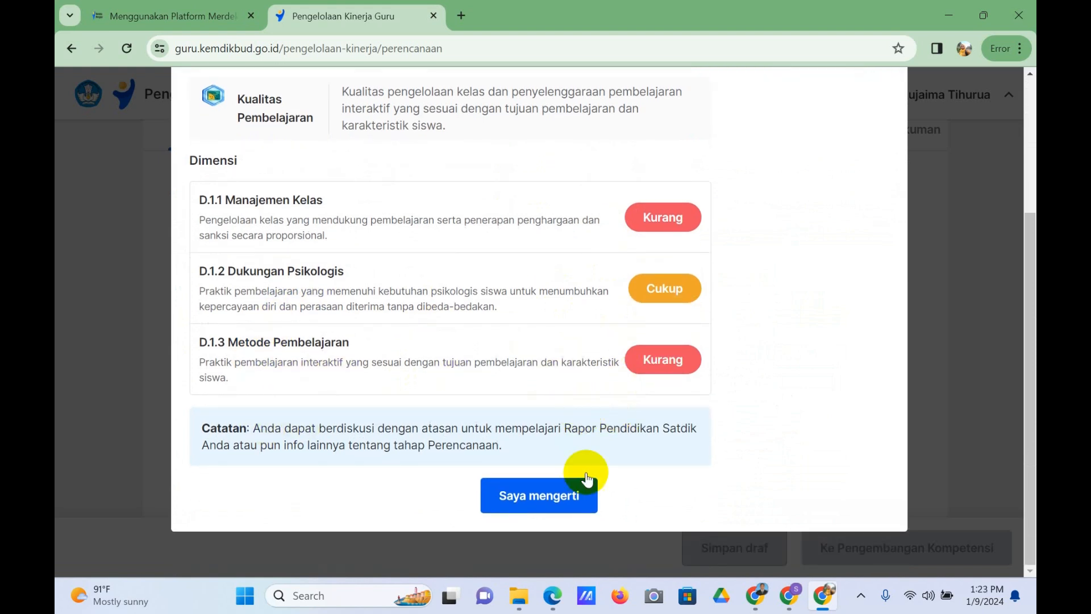
pyautogui.click(535, 509)
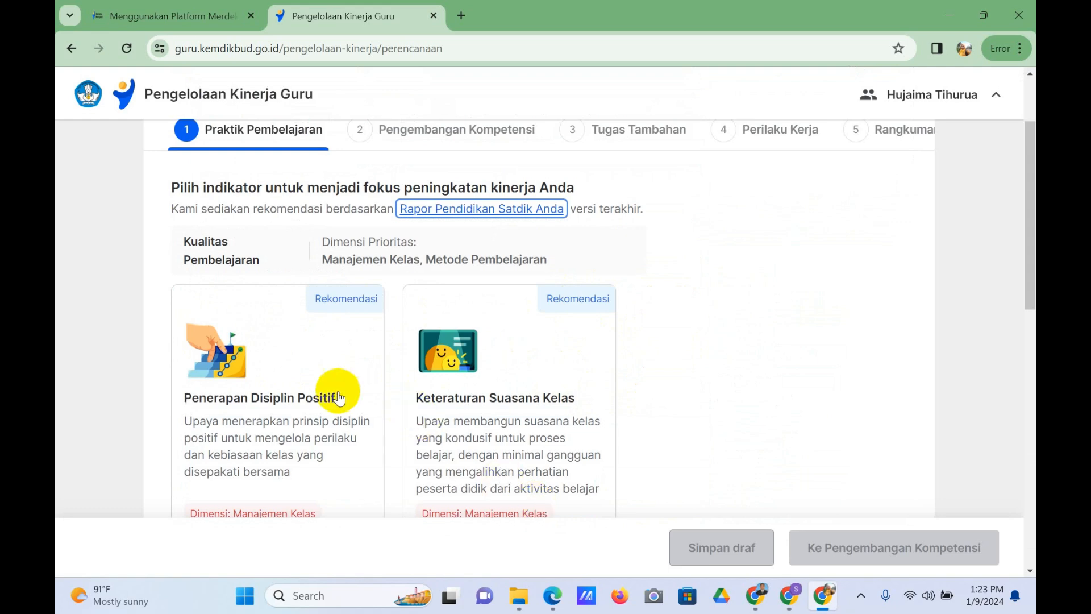
pyautogui.scroll(-1, 390, 302)
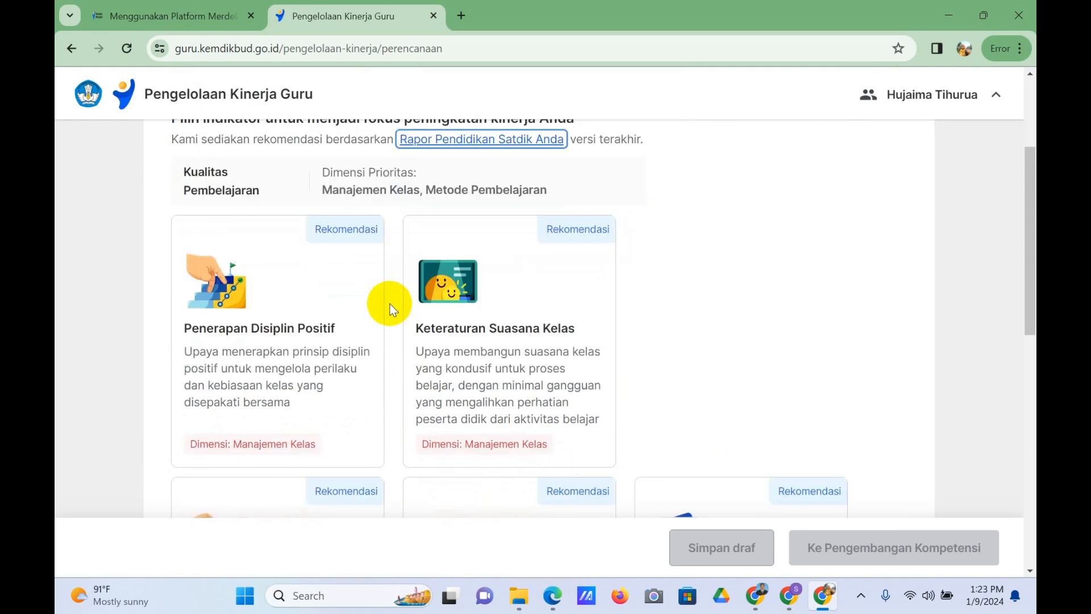
pyautogui.scroll(2, 390, 295)
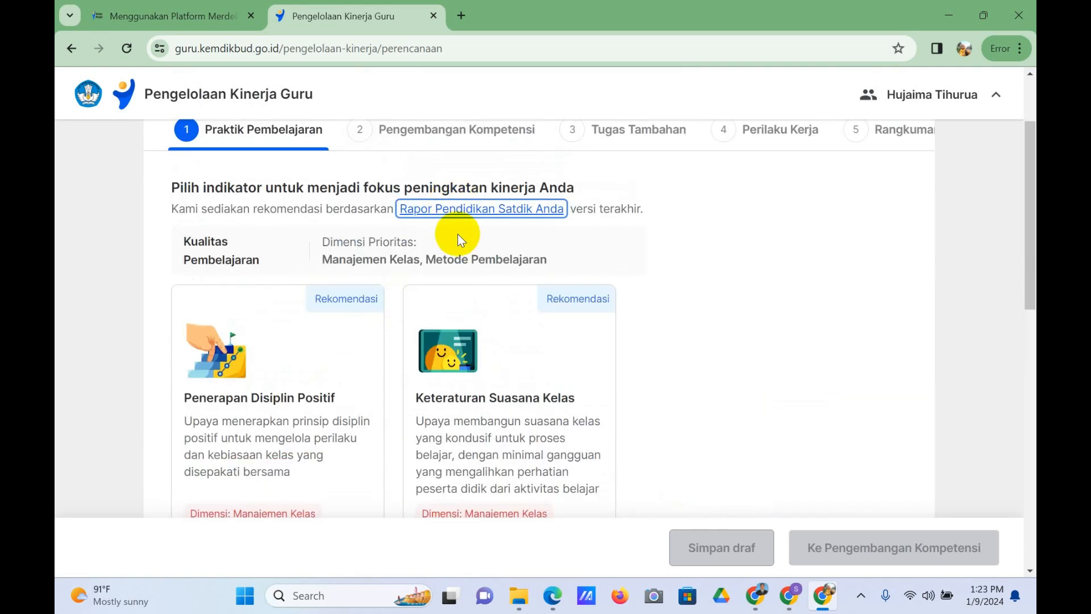
pyautogui.click(463, 209)
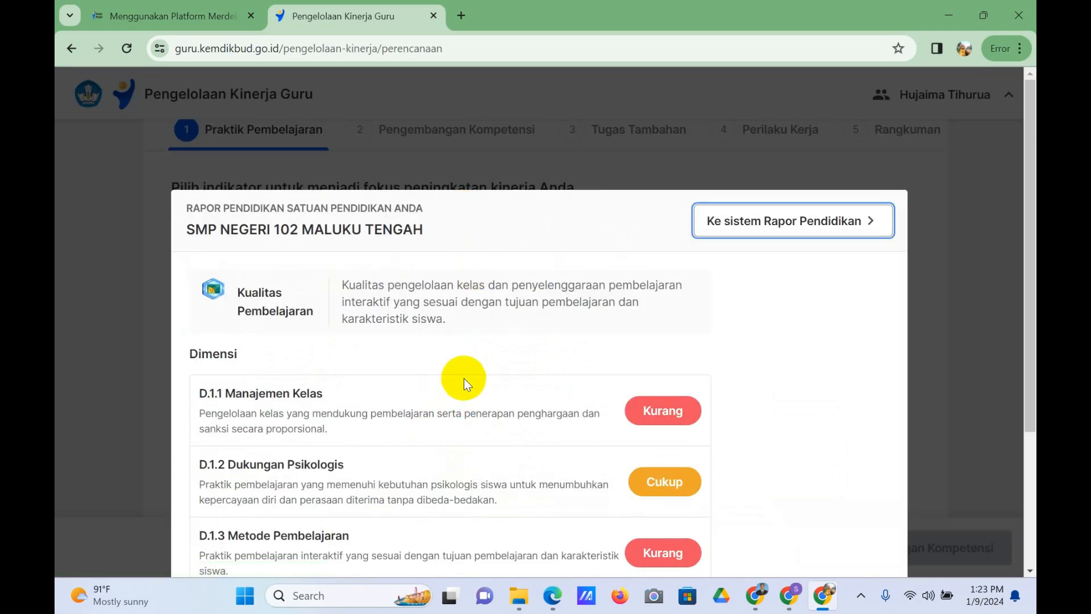
pyautogui.scroll(-5, 811, 416)
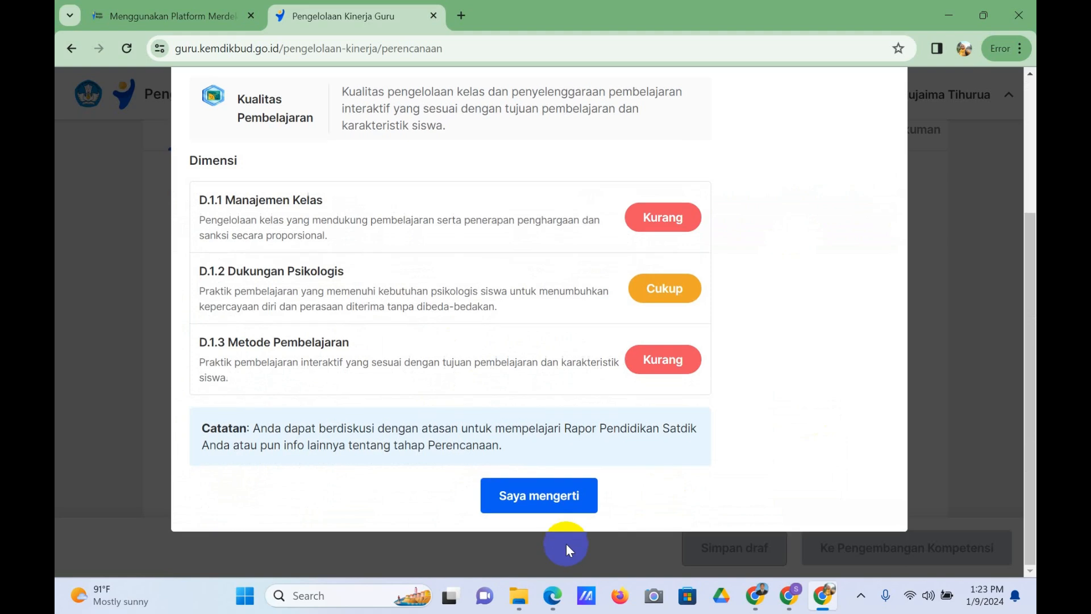
pyautogui.click(544, 500)
# Step: Select Keteraturan Suasana Kelas as the Praktik Pembelajaran focus indicator and continue to Pengembangan Kompetensi
pyautogui.scroll(-2, 378, 434)
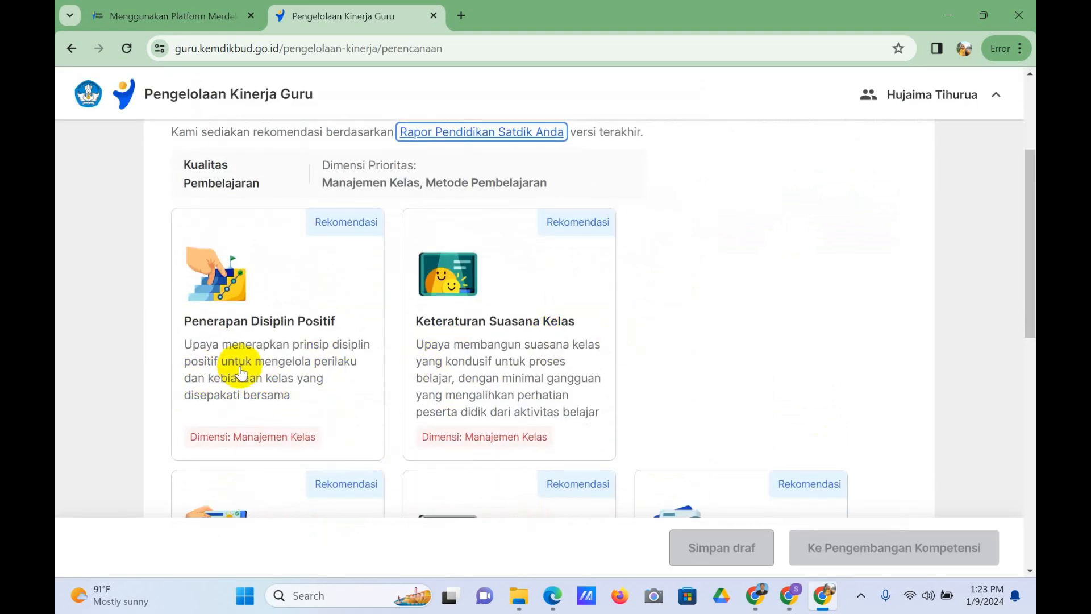
pyautogui.scroll(-4, 245, 370)
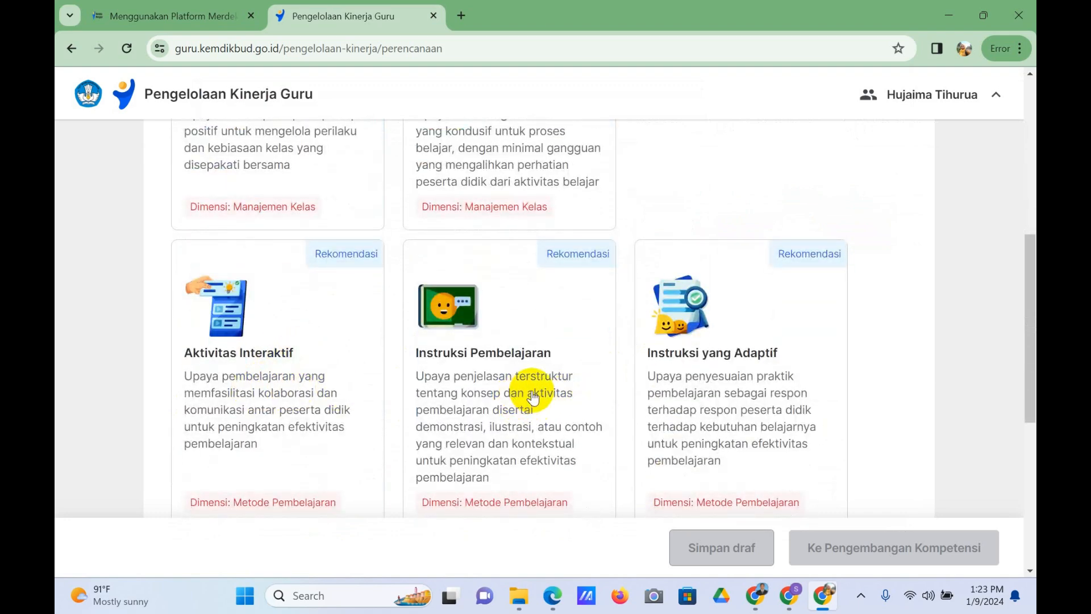
pyautogui.scroll(-1, 687, 360)
pyautogui.scroll(-4, 653, 373)
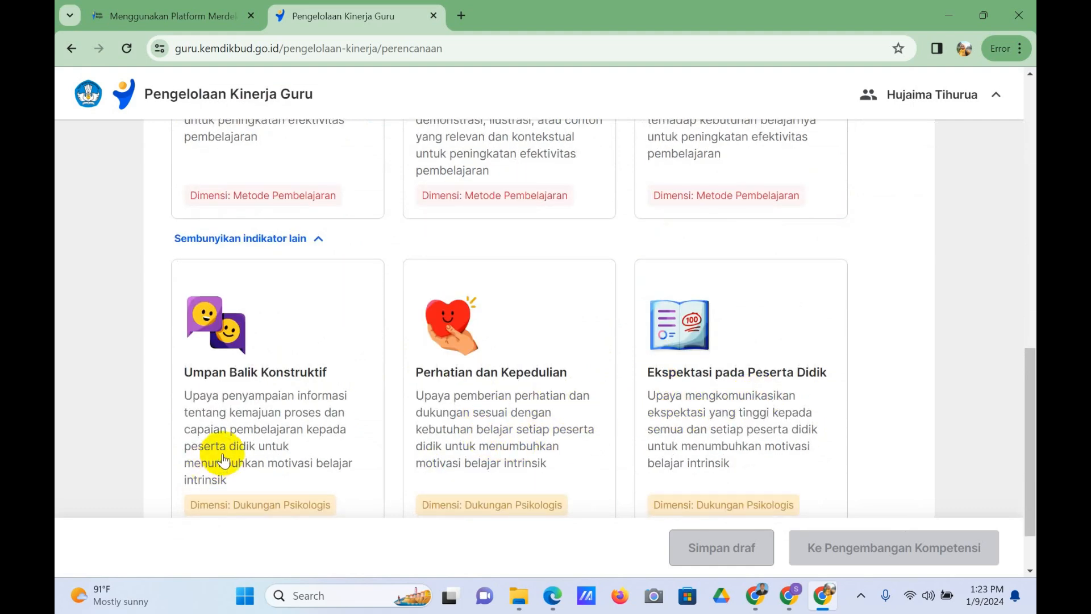
pyautogui.scroll(-1, 428, 402)
pyautogui.scroll(5, 483, 394)
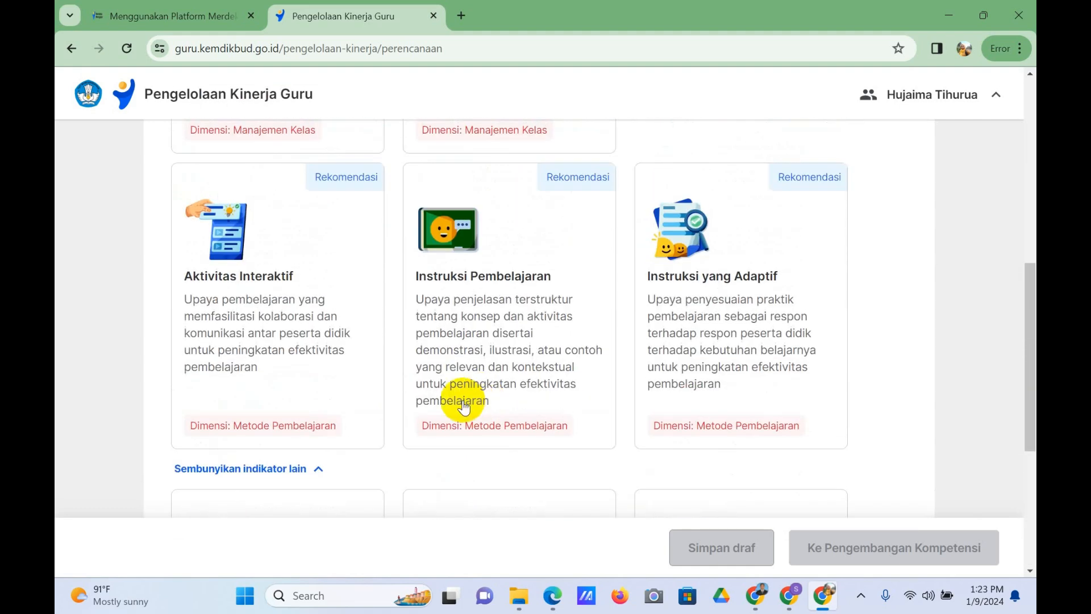
pyautogui.scroll(5, 463, 406)
pyautogui.scroll(2, 597, 431)
pyautogui.scroll(-2, 470, 415)
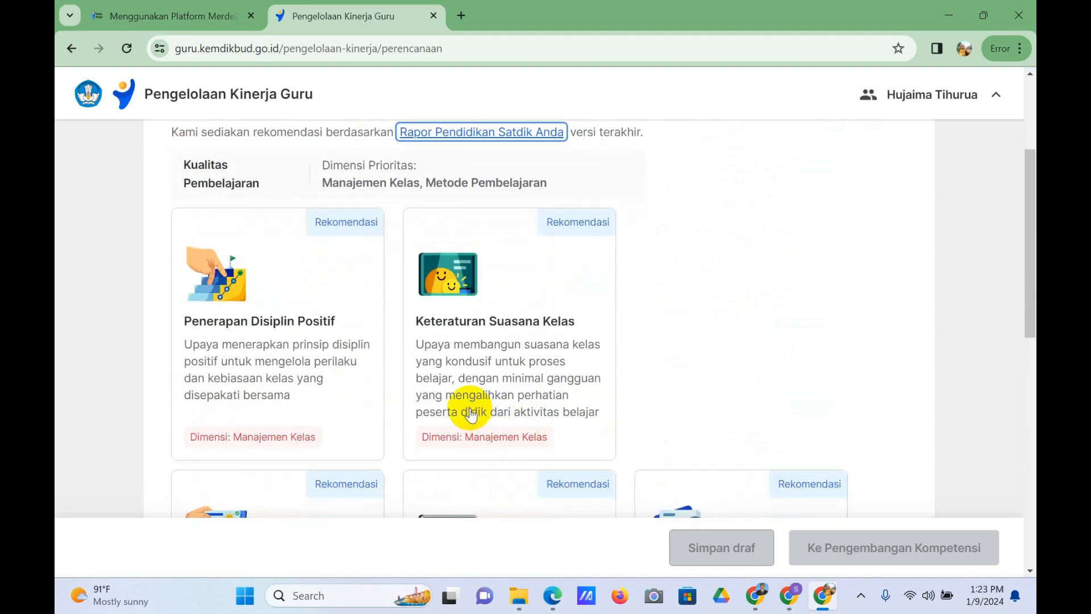
pyautogui.click(498, 333)
pyautogui.scroll(-4, 500, 337)
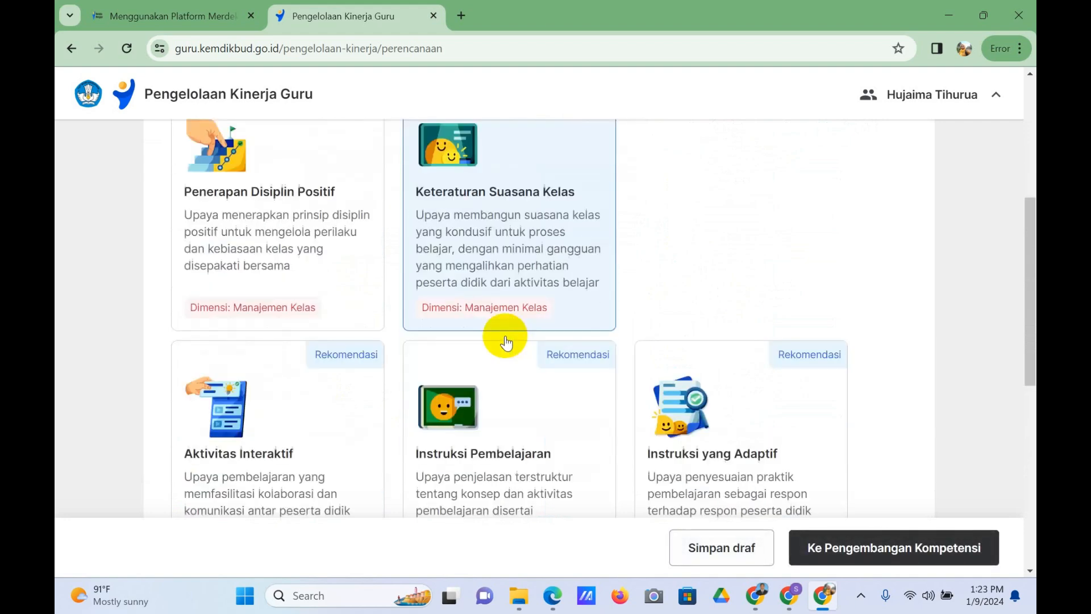
pyautogui.click(860, 559)
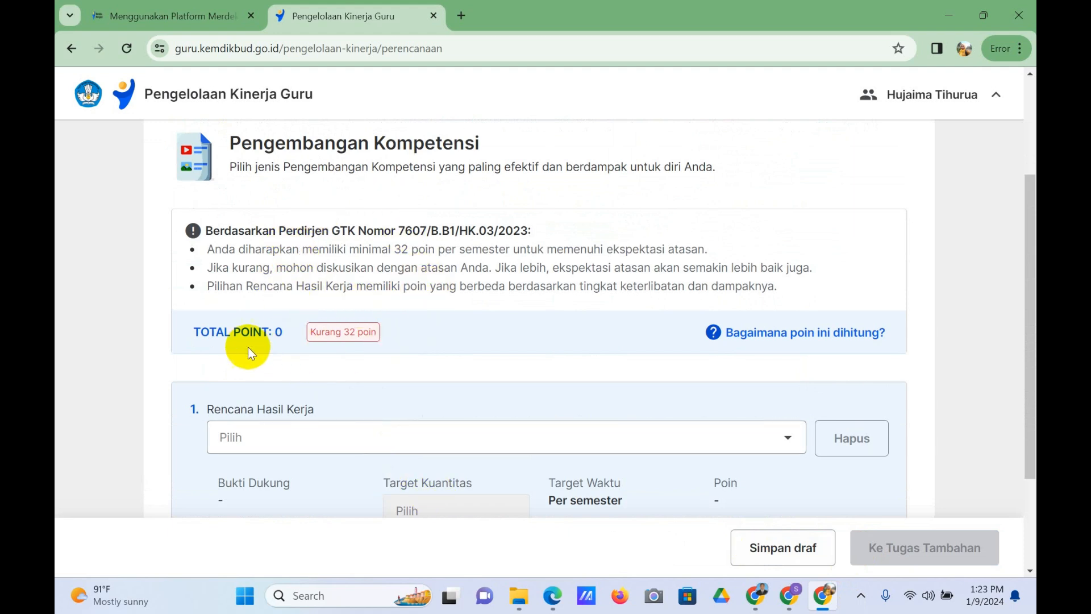
# Step: Choose the 6-point Penelaah Aksi Nyata sejawat role as the first Rencana Hasil Kerja and add a second, blank entry
pyautogui.scroll(-3, 405, 329)
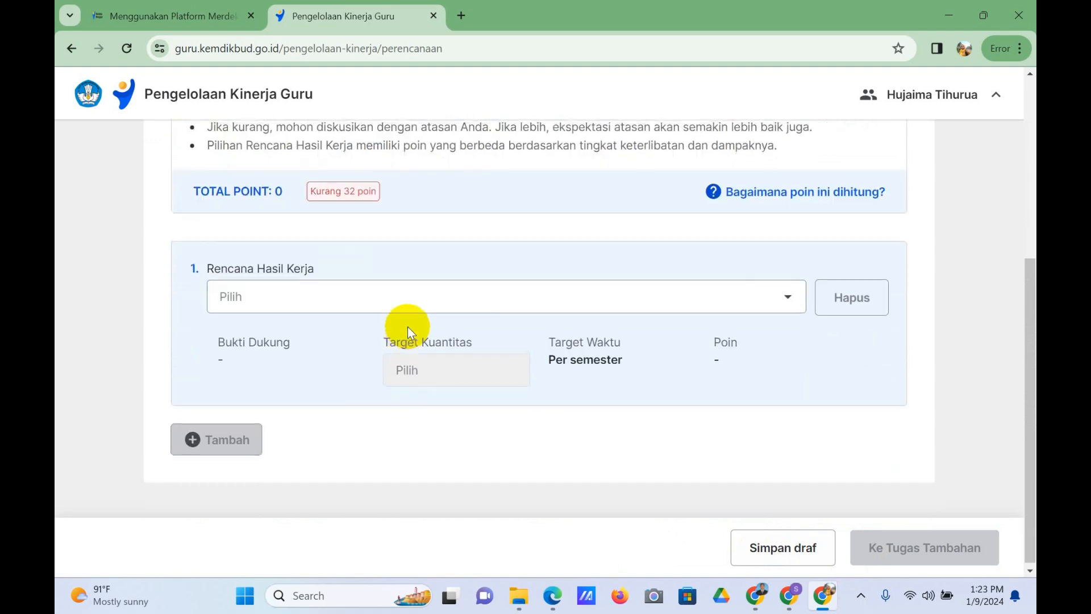
pyautogui.scroll(3, 514, 293)
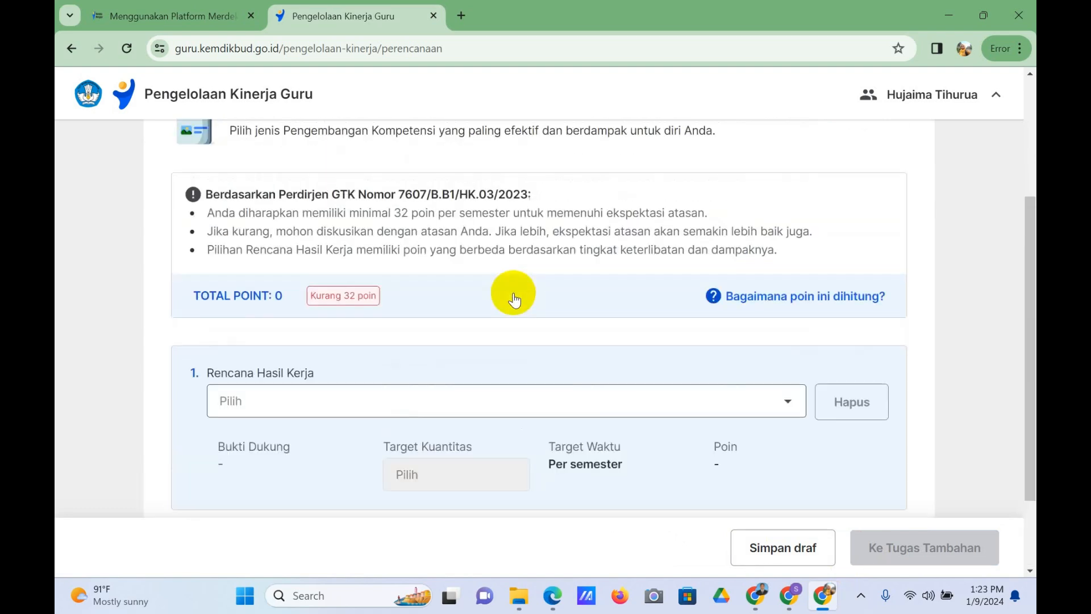
pyautogui.scroll(-3, 627, 377)
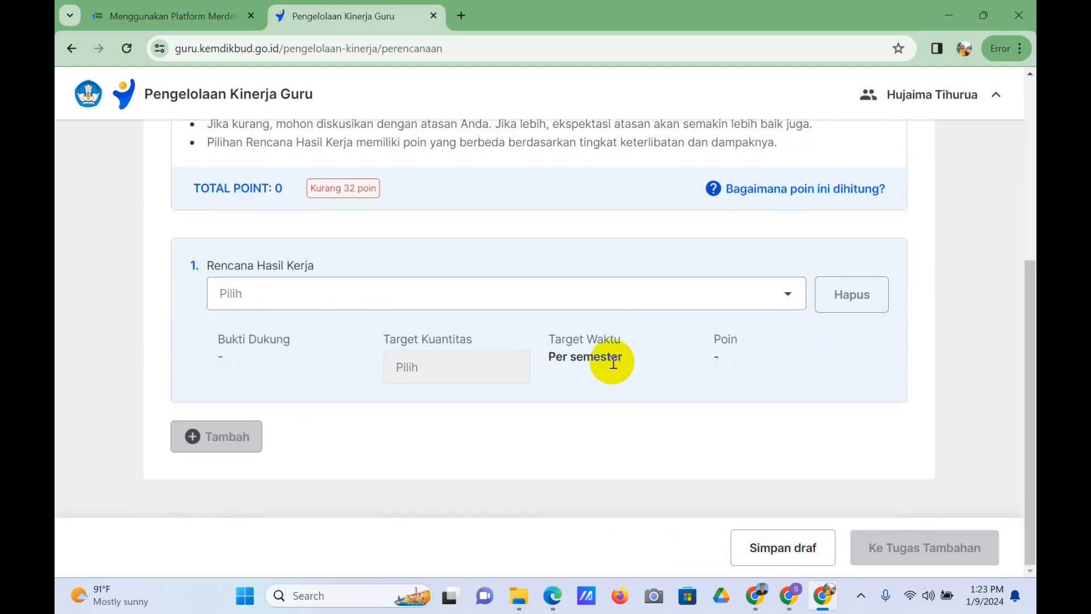
pyautogui.click(559, 295)
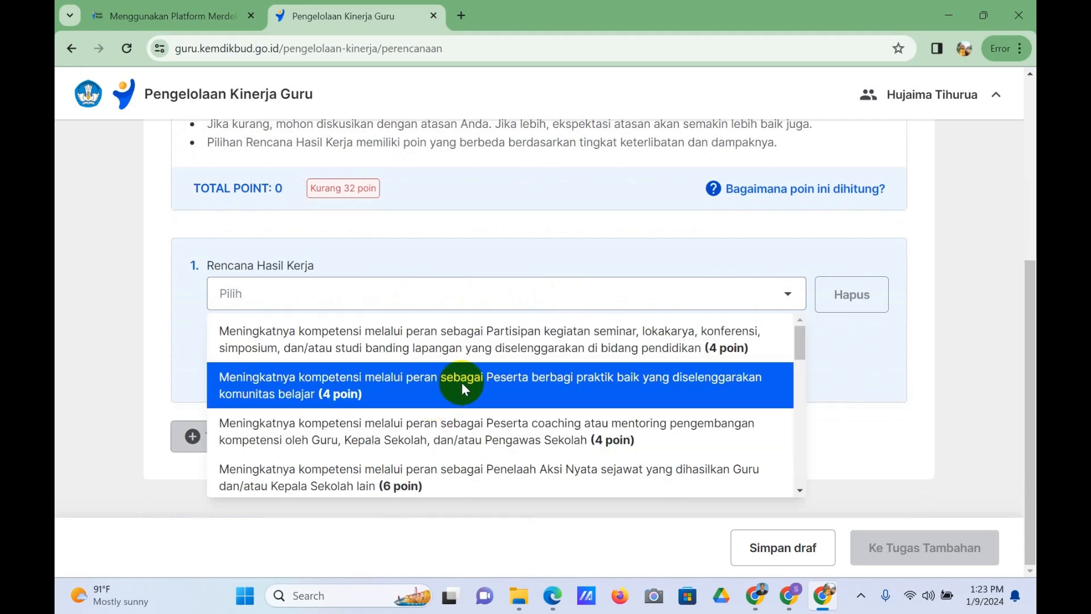
pyautogui.scroll(-2, 472, 379)
pyautogui.scroll(-6, 462, 392)
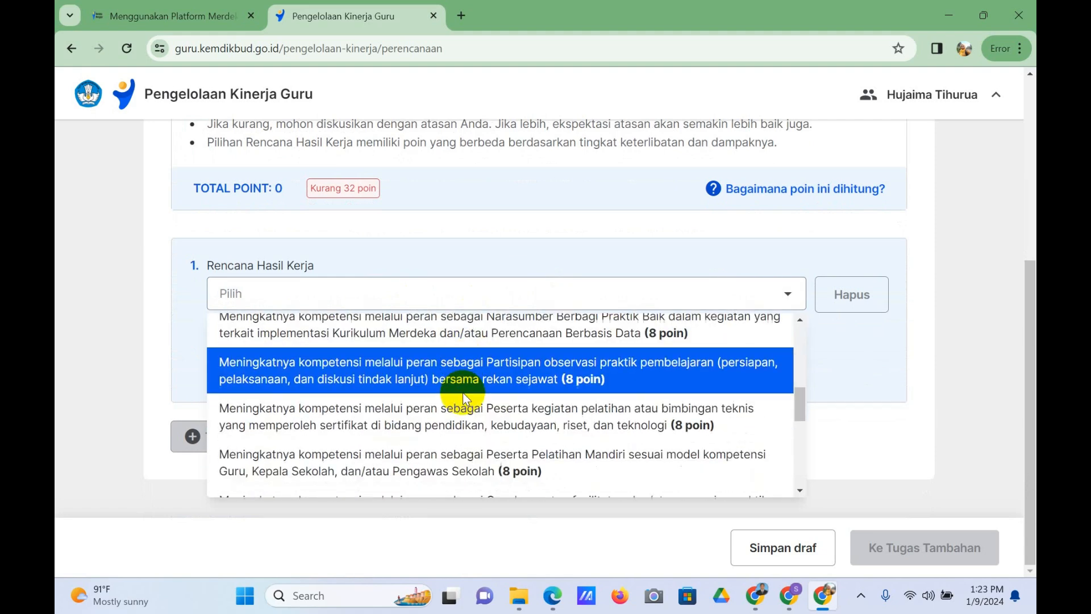
pyautogui.scroll(-3, 460, 393)
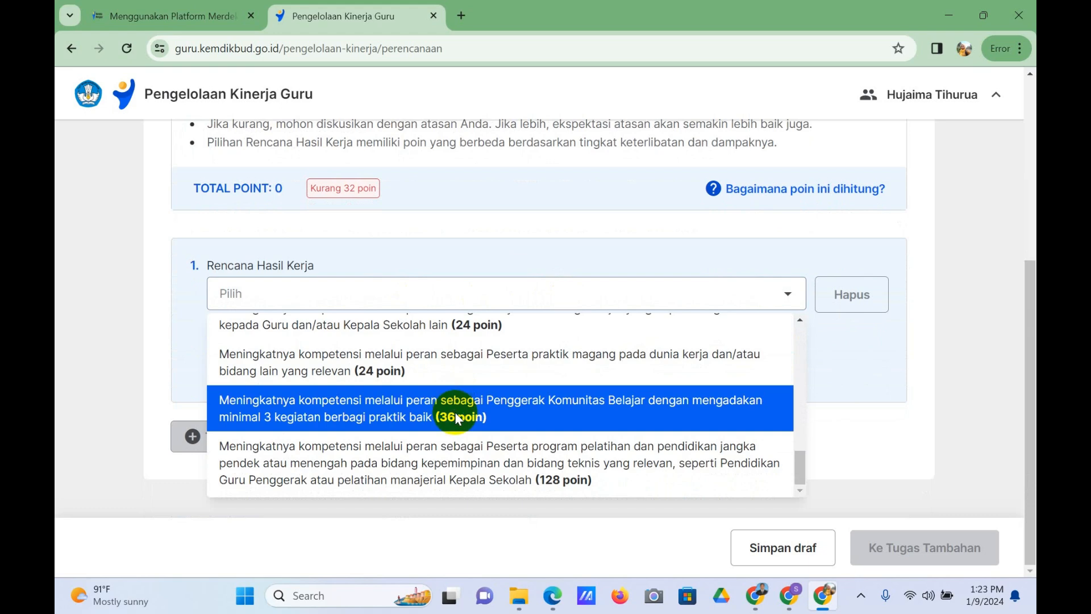
pyautogui.scroll(12, 339, 445)
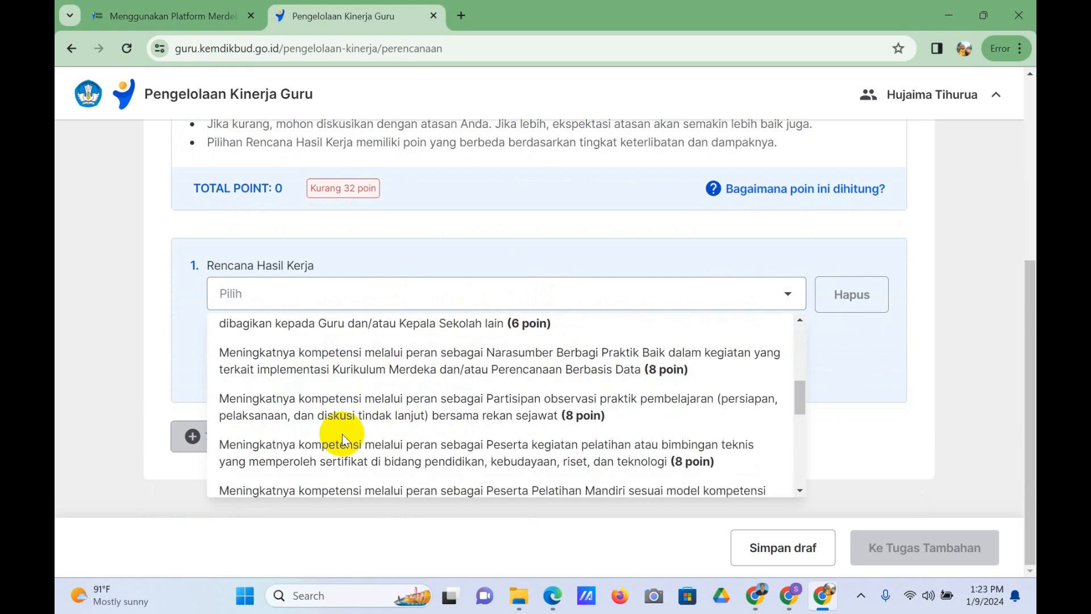
pyautogui.scroll(3, 341, 429)
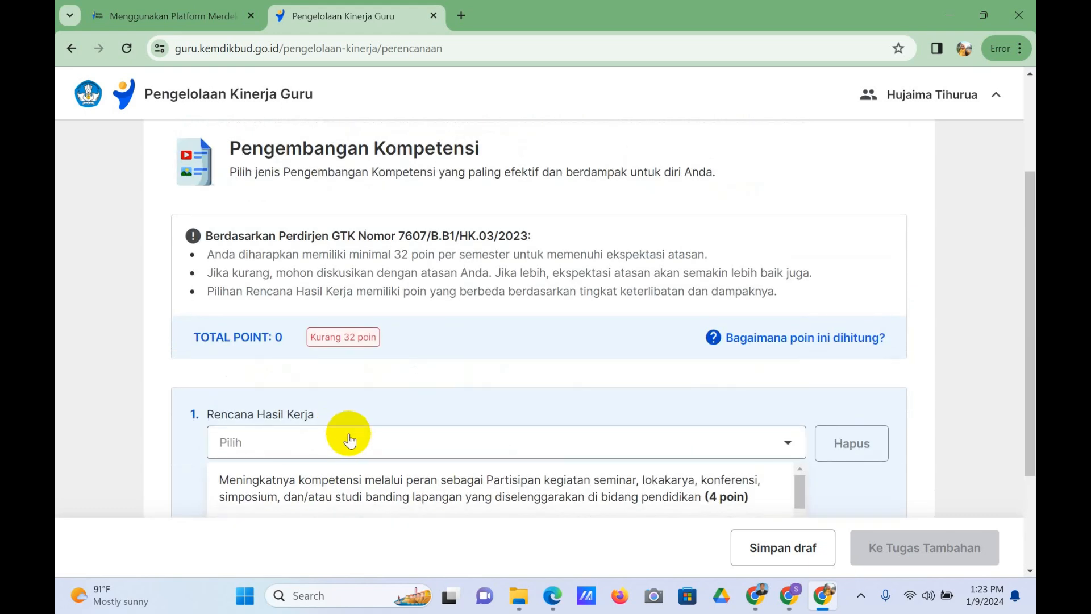
pyautogui.scroll(-3, 345, 433)
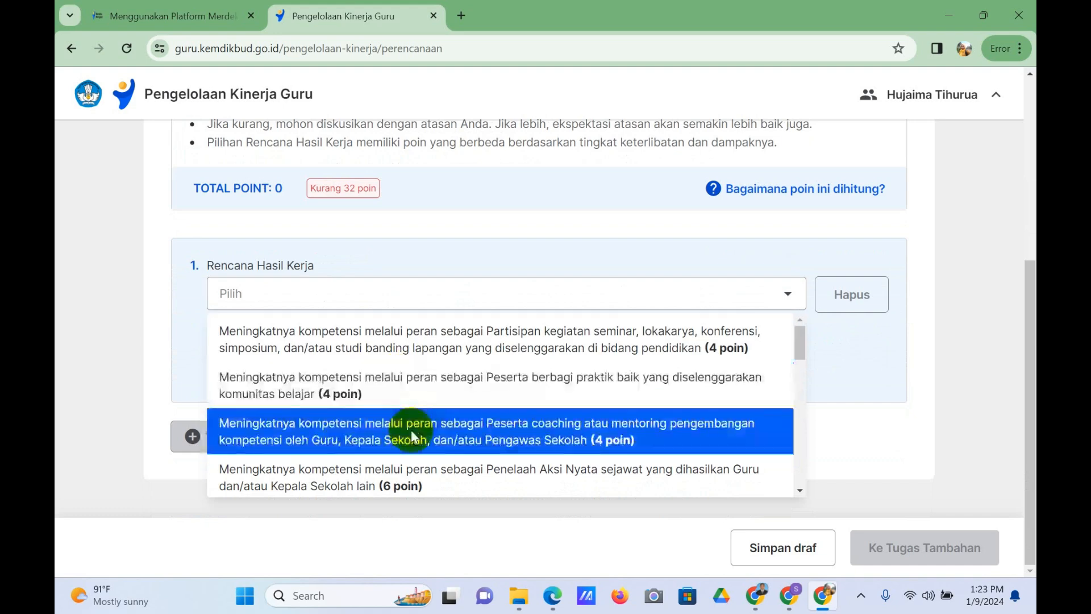
pyautogui.scroll(-1, 443, 393)
pyautogui.scroll(-2, 449, 398)
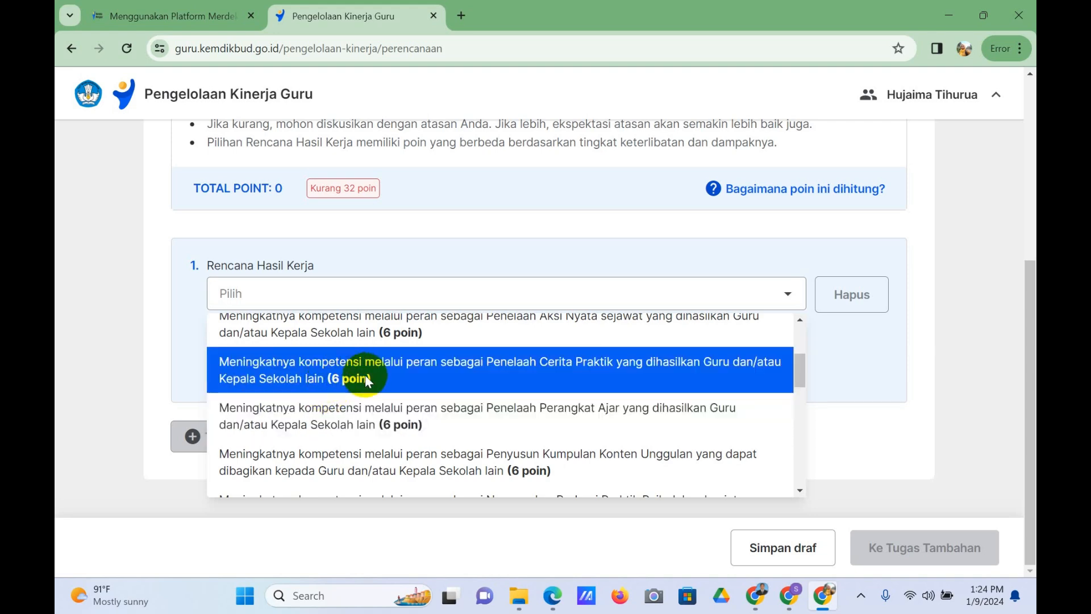
pyautogui.scroll(1, 367, 377)
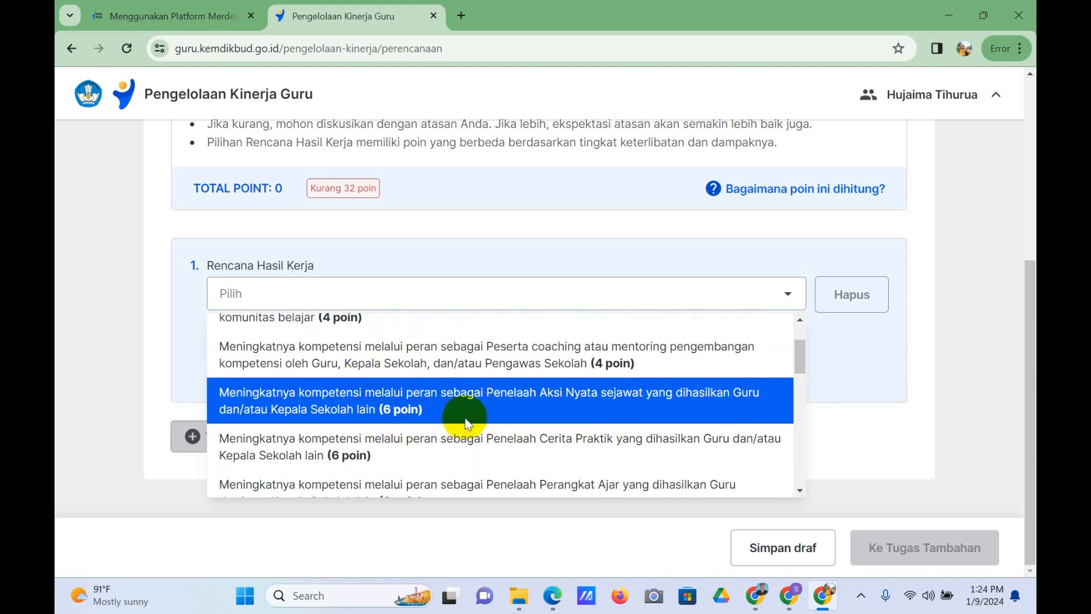
pyautogui.click(391, 409)
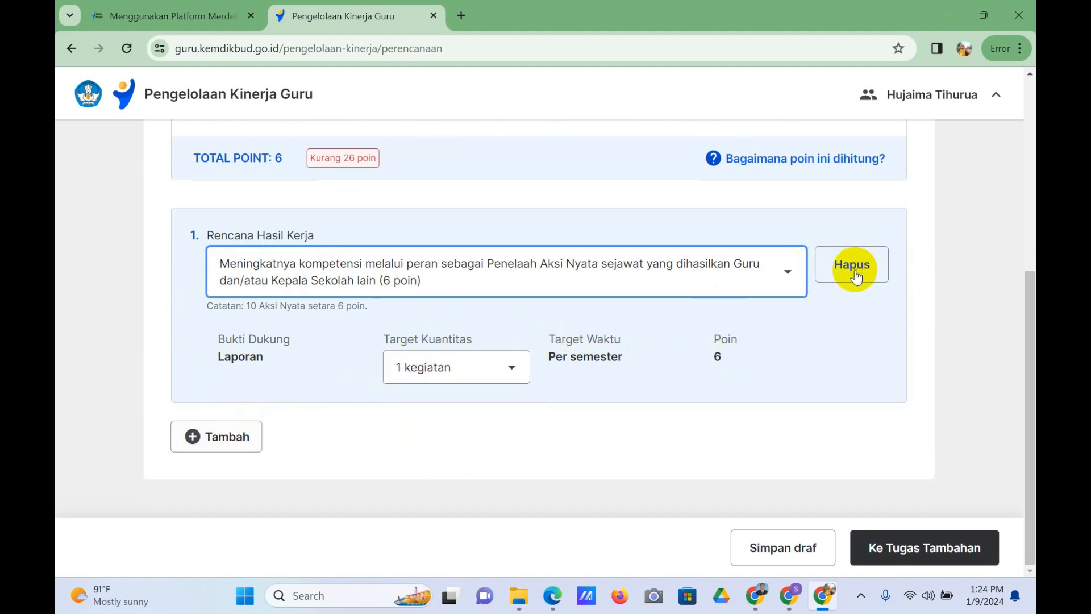
pyautogui.click(224, 438)
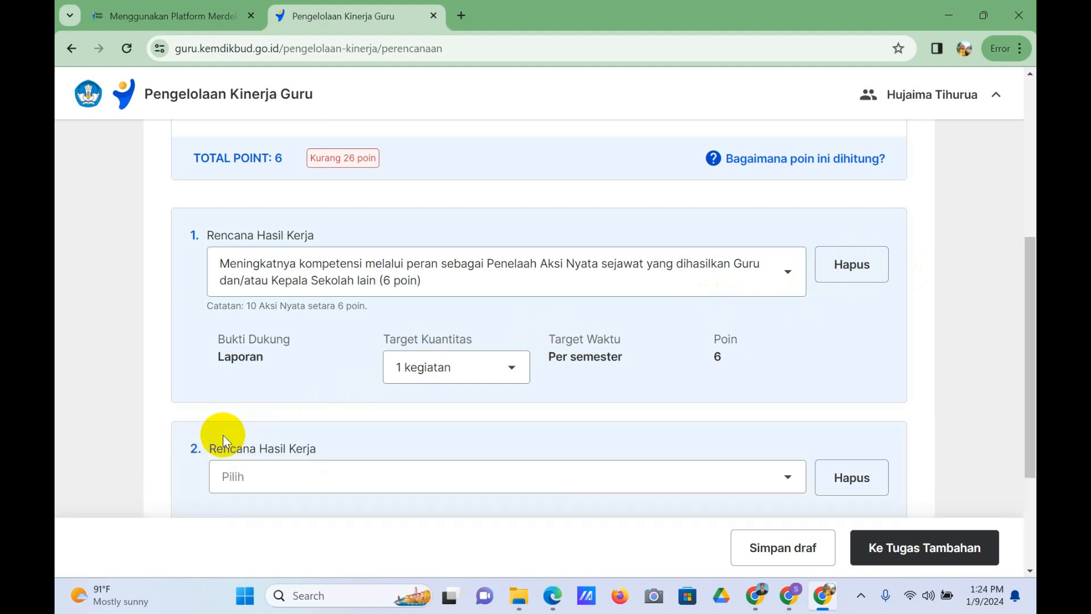
pyautogui.scroll(-3, 953, 522)
# Step: Continue from Pengembangan Kompetensi without adding more points, and skip the optional Tugas Tambahan to reach Perilaku Kerja
pyautogui.click(929, 555)
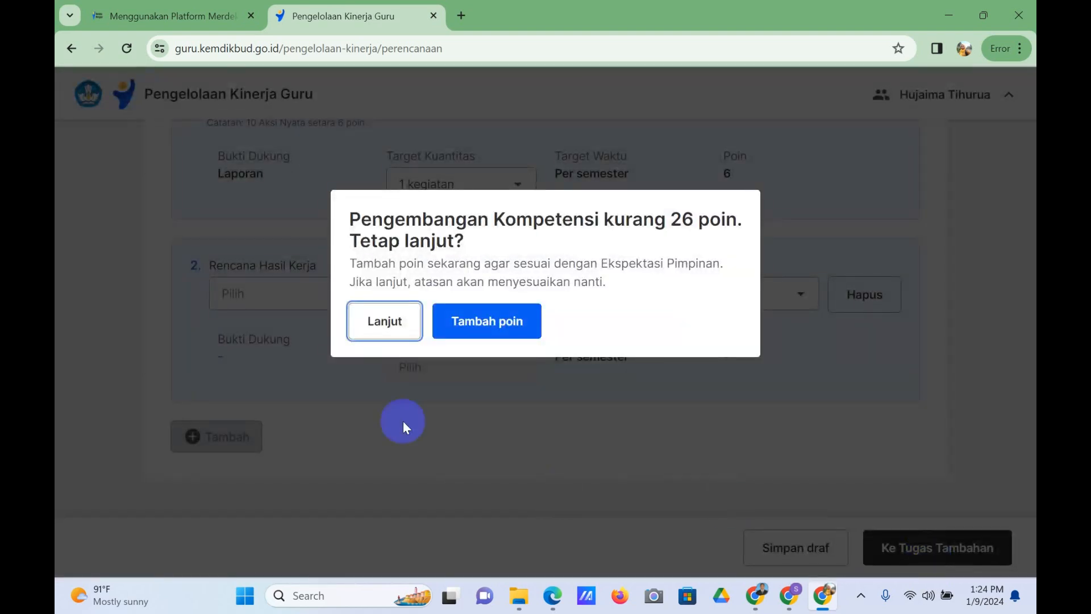
pyautogui.click(384, 324)
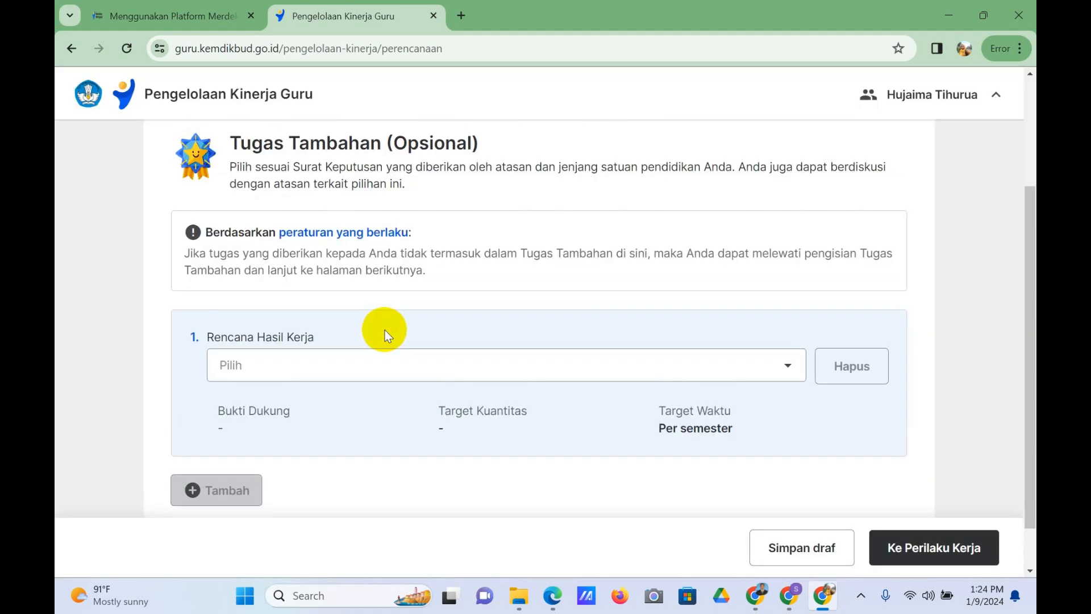
pyautogui.scroll(-3, 438, 316)
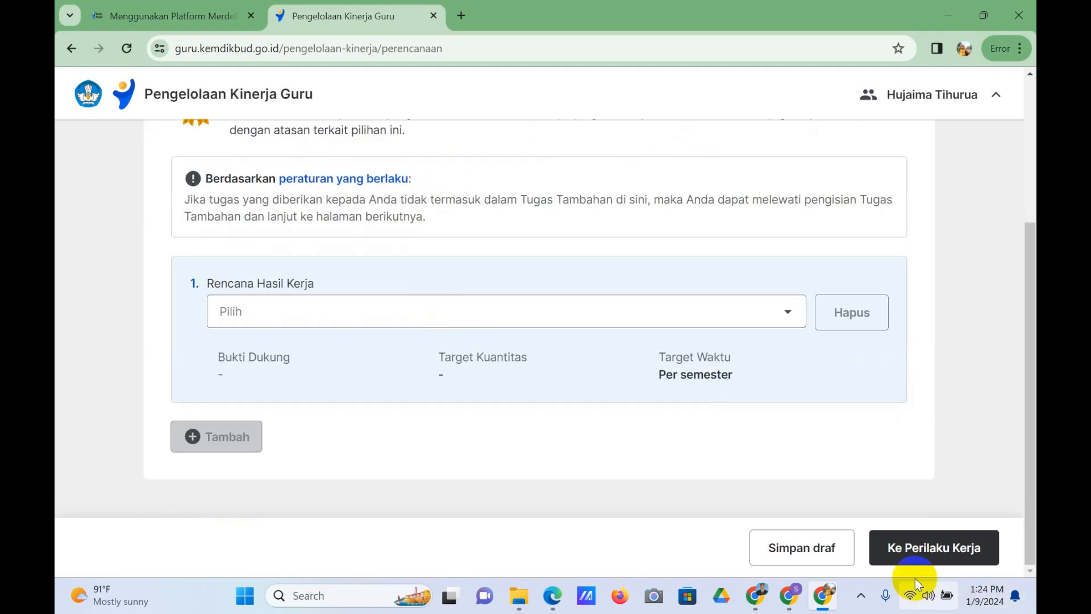
pyautogui.click(905, 548)
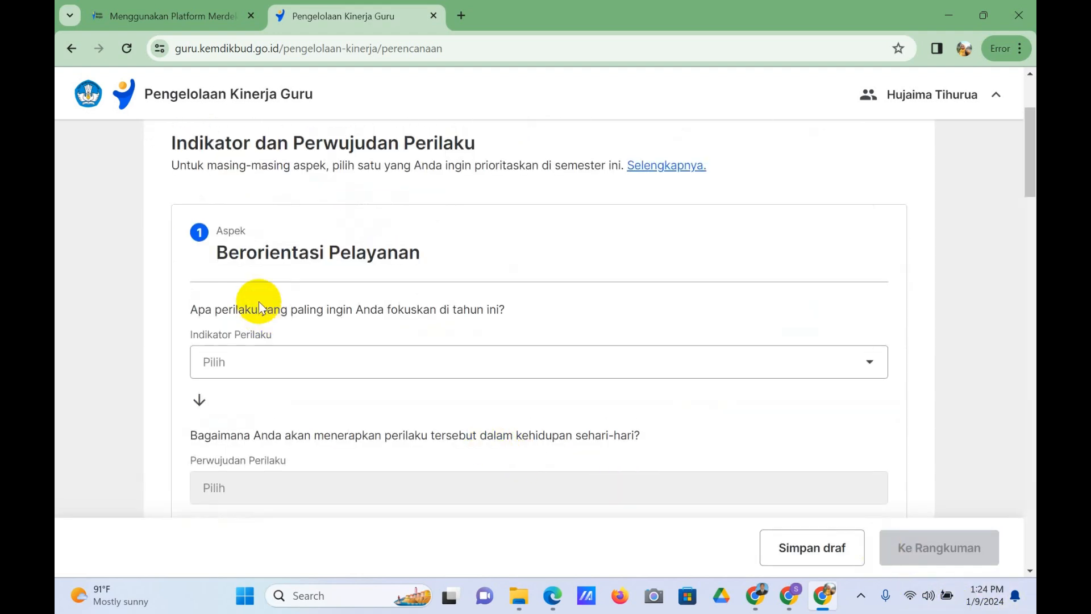
# Step: Look through the Perilaku Kerja aspects and their indicator fields, from Berorientasi Pelayanan to Kolaboratif
pyautogui.scroll(-3, 304, 267)
pyautogui.scroll(3, 304, 274)
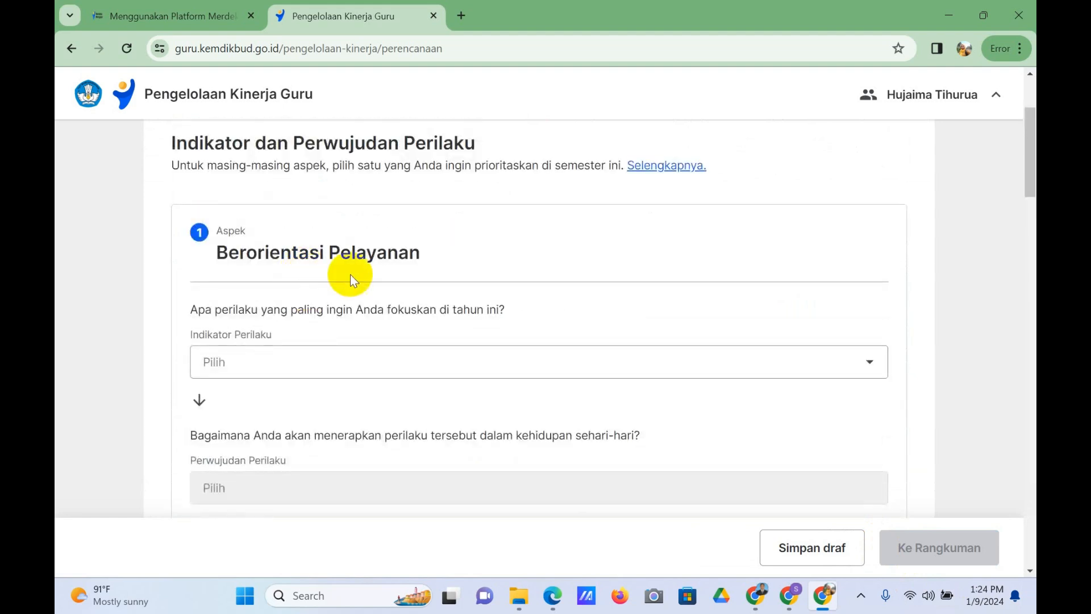
pyautogui.scroll(-5, 462, 346)
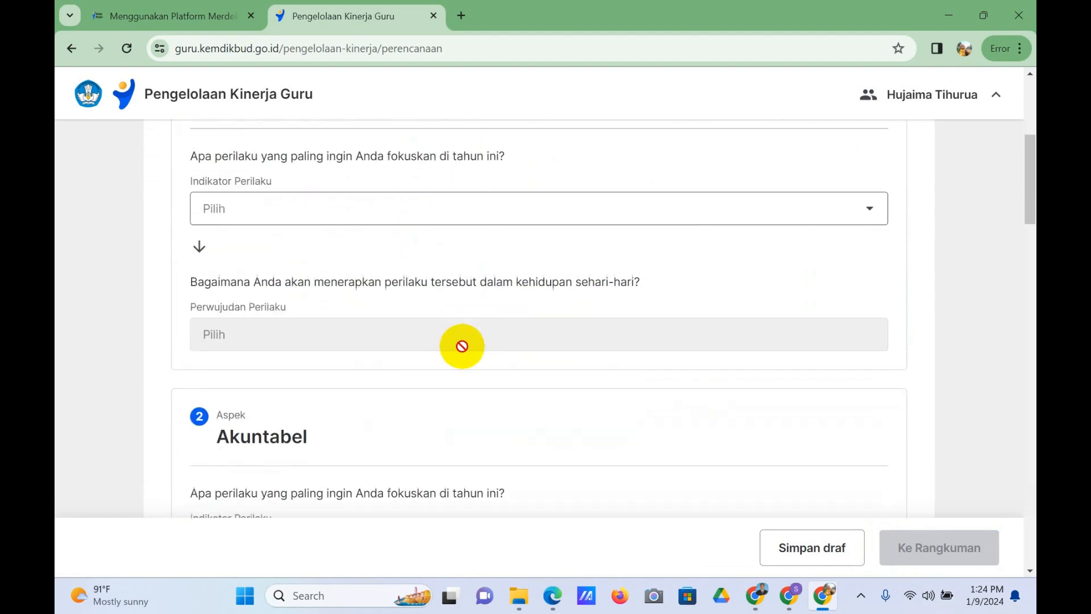
pyautogui.scroll(-2, 421, 352)
pyautogui.scroll(8, 406, 359)
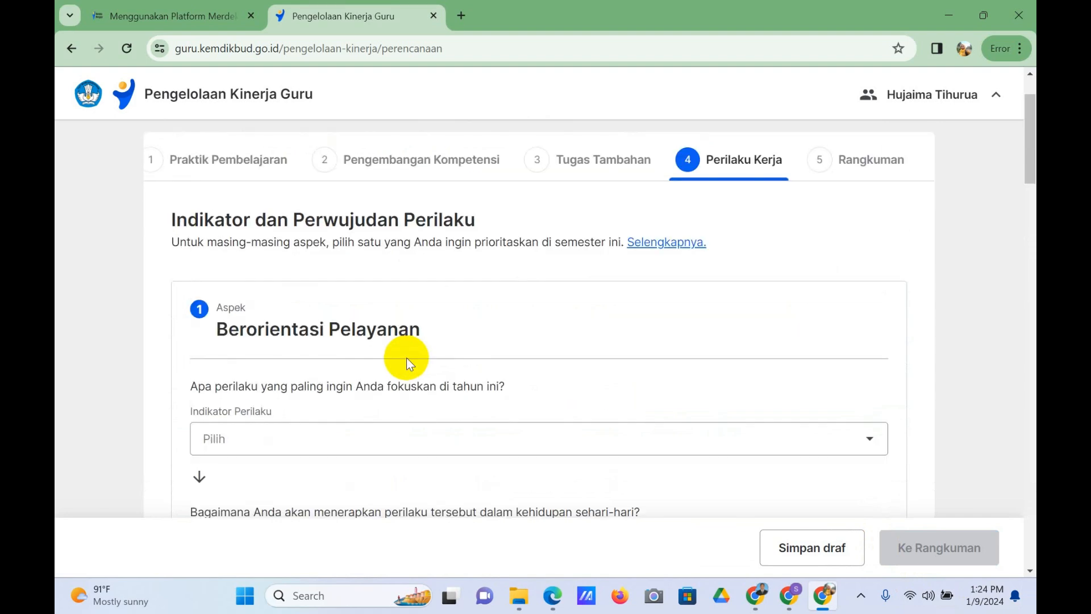
pyautogui.scroll(-9, 372, 367)
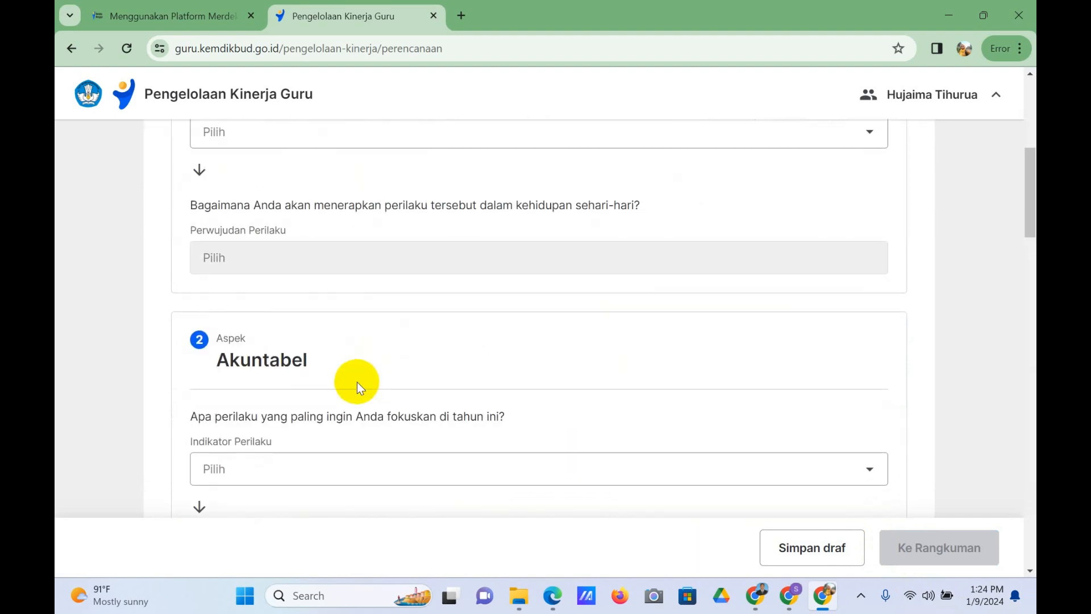
pyautogui.scroll(-4, 357, 382)
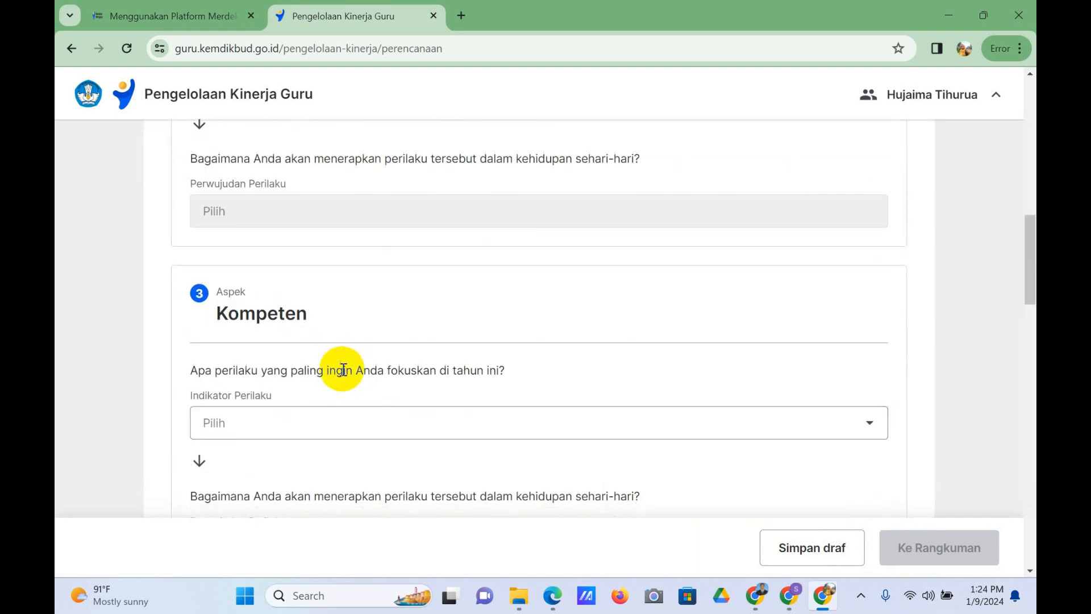
pyautogui.scroll(-3, 341, 365)
pyautogui.scroll(-8, 365, 397)
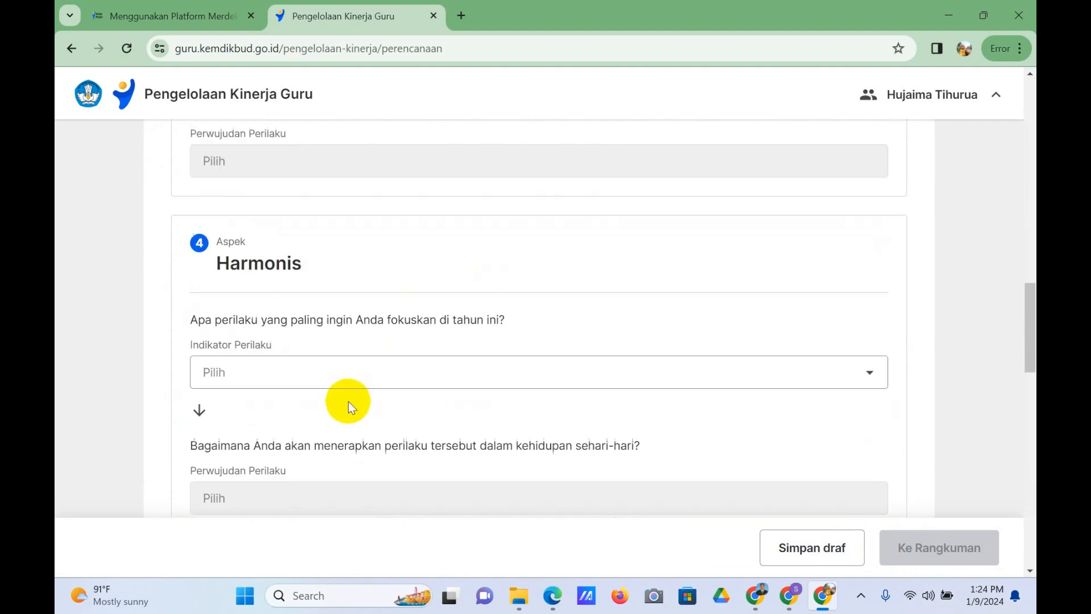
pyautogui.scroll(-7, 870, 548)
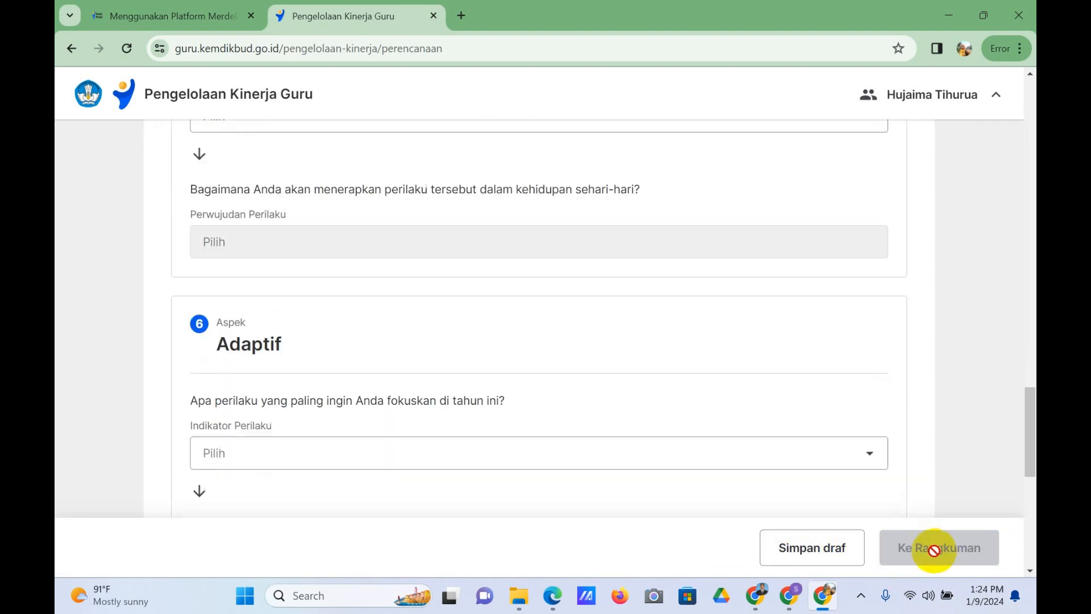
pyautogui.scroll(-5, 424, 457)
pyautogui.scroll(-4, 434, 456)
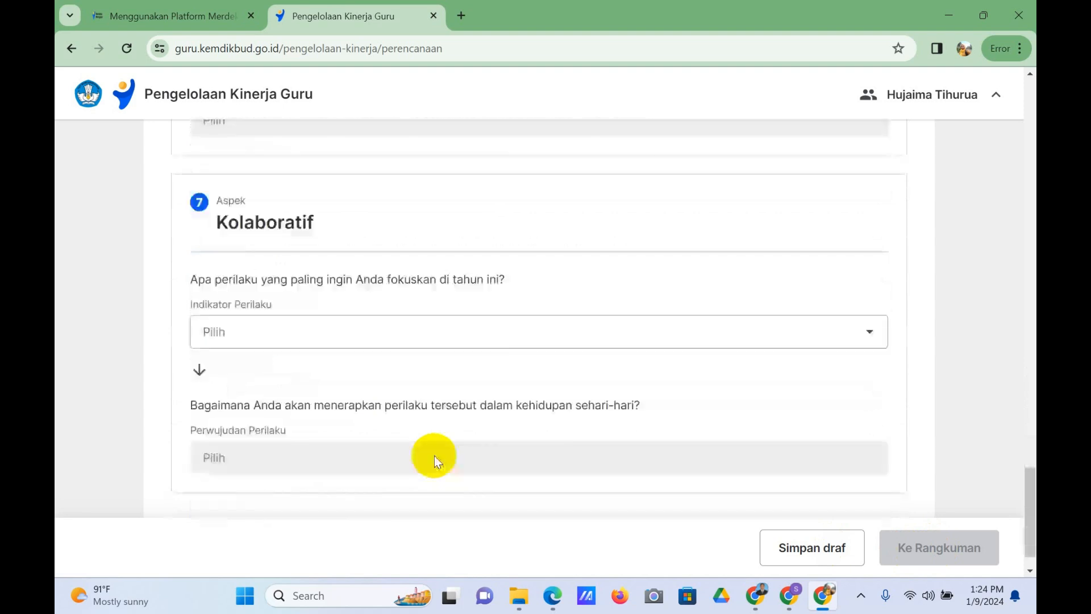
pyautogui.scroll(7, 540, 404)
pyautogui.scroll(12, 725, 385)
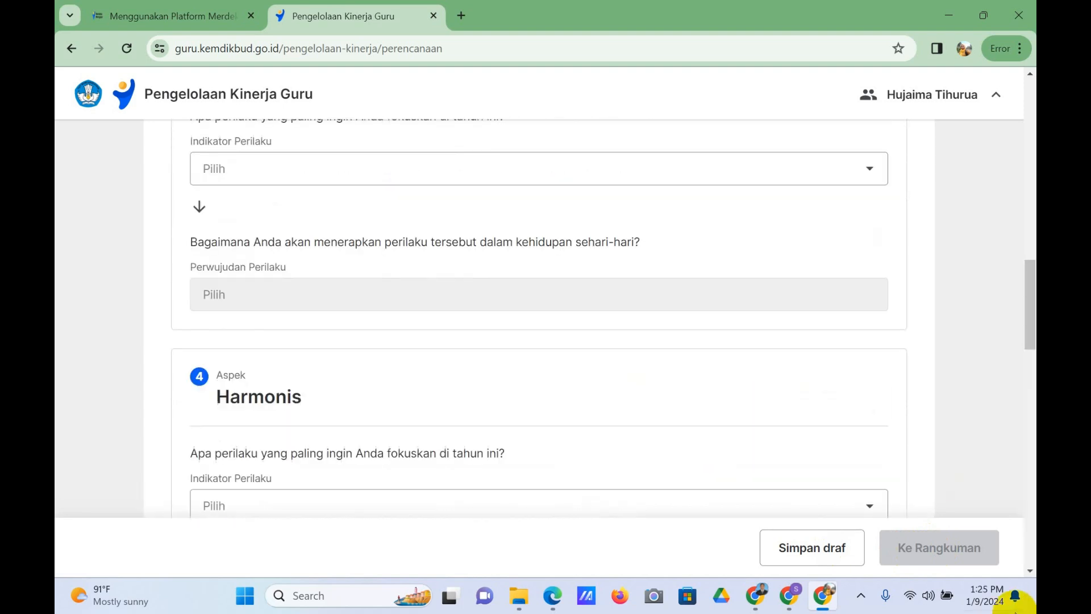
# Step: Try to continue to Rangkuman with the Perilaku Kerja aspects left empty, and save the Perencanaan Kinerja as a draft
pyautogui.click(963, 549)
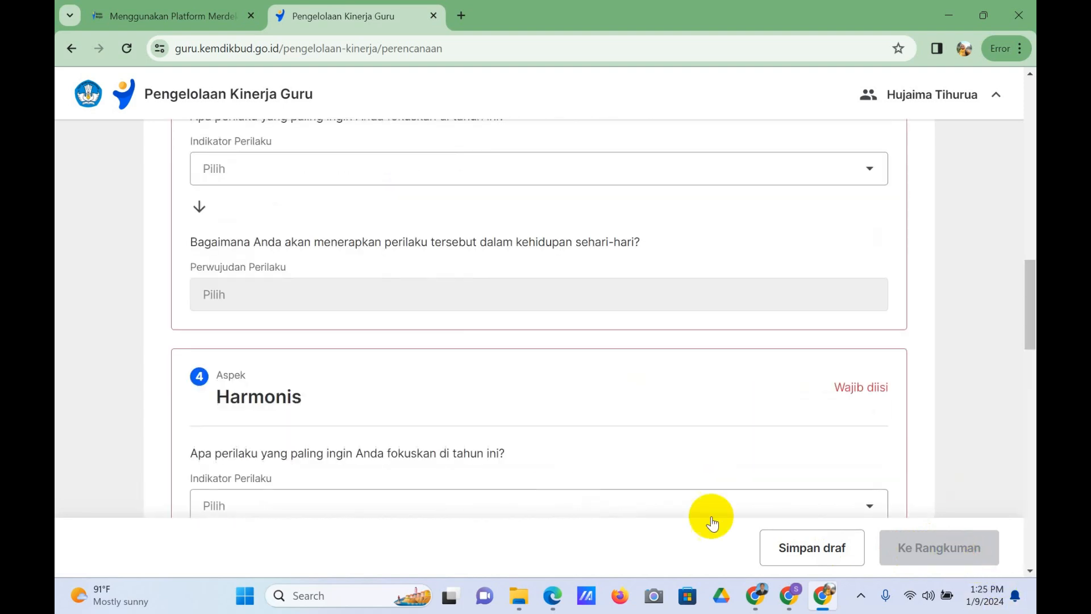
pyautogui.click(806, 548)
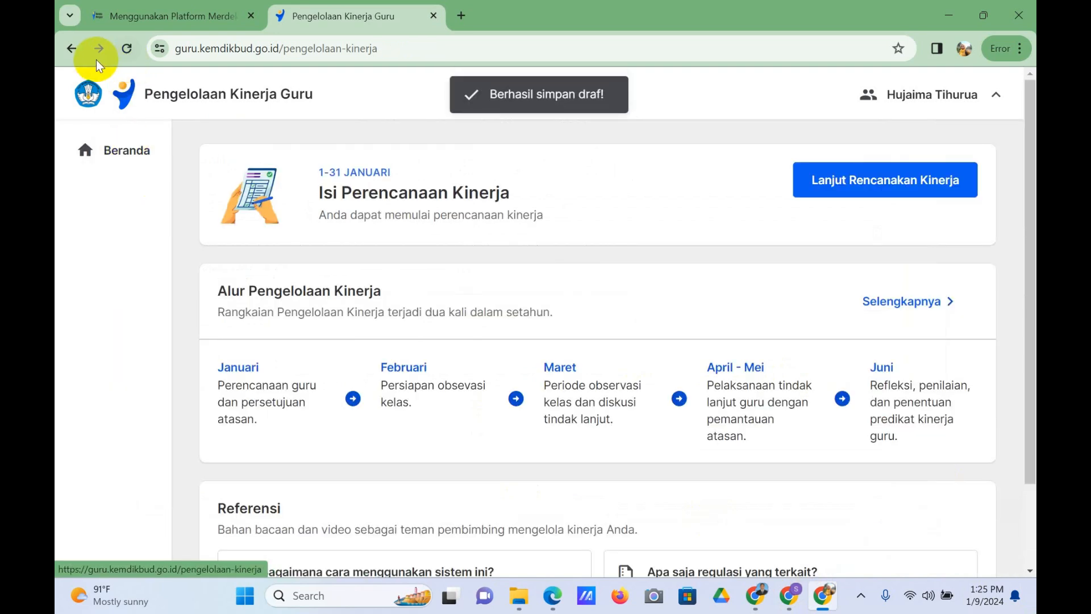
# Step: Return to the Perencanaan Kinerja form and look through the Praktik Pembelajaran indicators, from Penerapan Disiplin Positif to Instruksi yang Adaptif
pyautogui.click(69, 57)
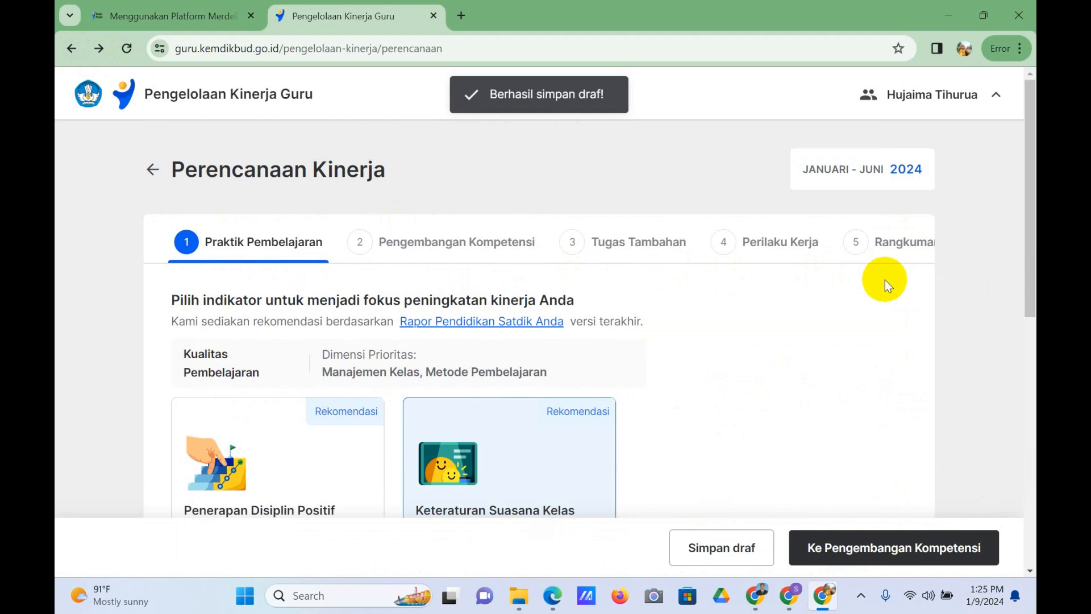
pyautogui.scroll(-5, 885, 279)
pyautogui.scroll(3, 852, 321)
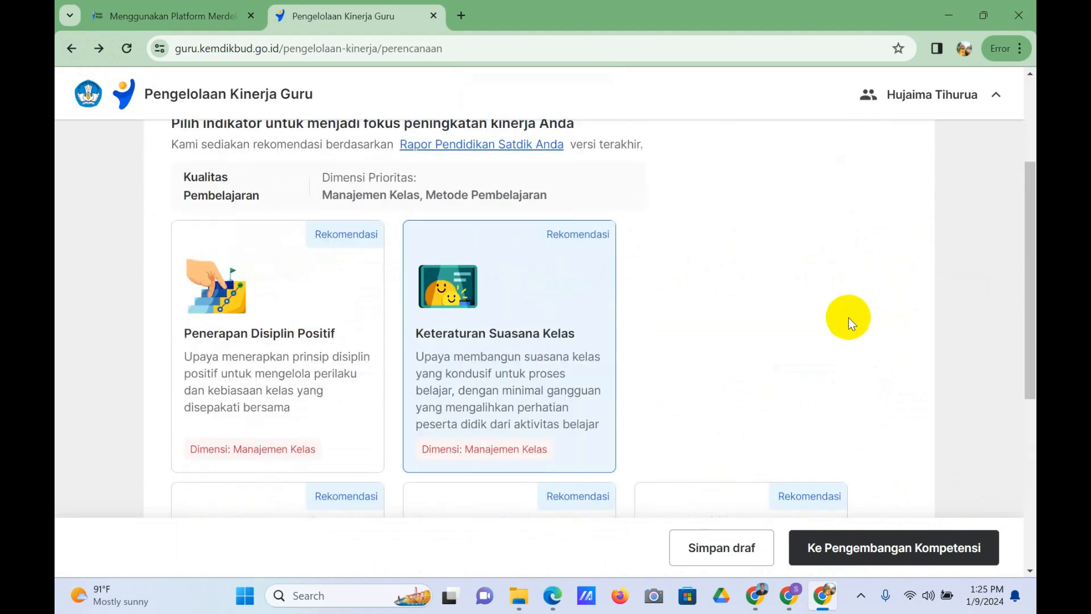
pyautogui.scroll(-5, 834, 325)
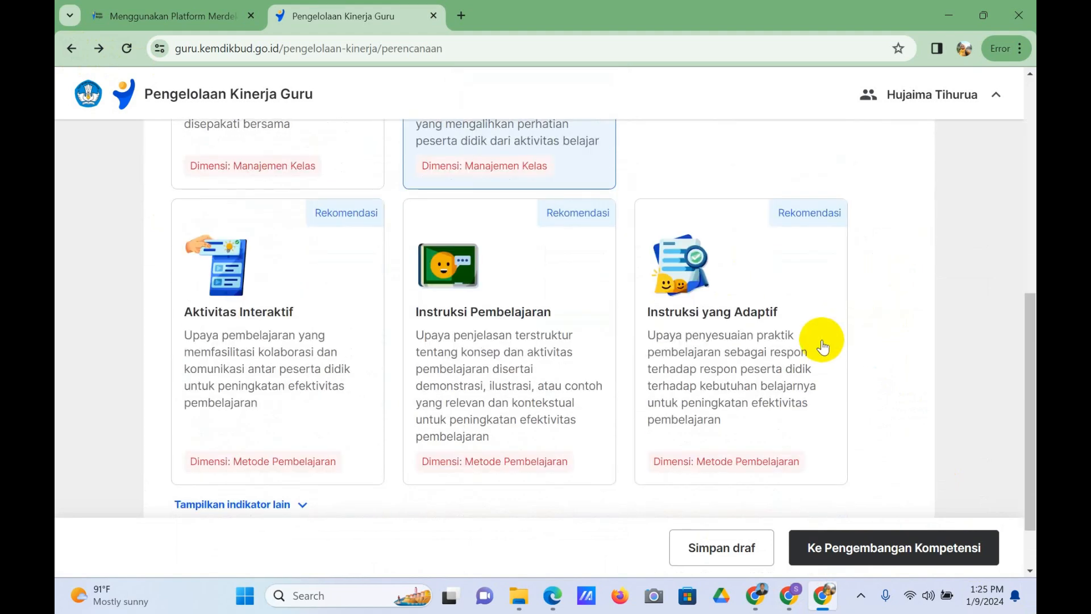
pyautogui.scroll(-1, 824, 341)
pyautogui.scroll(3, 819, 346)
pyautogui.scroll(3, 817, 350)
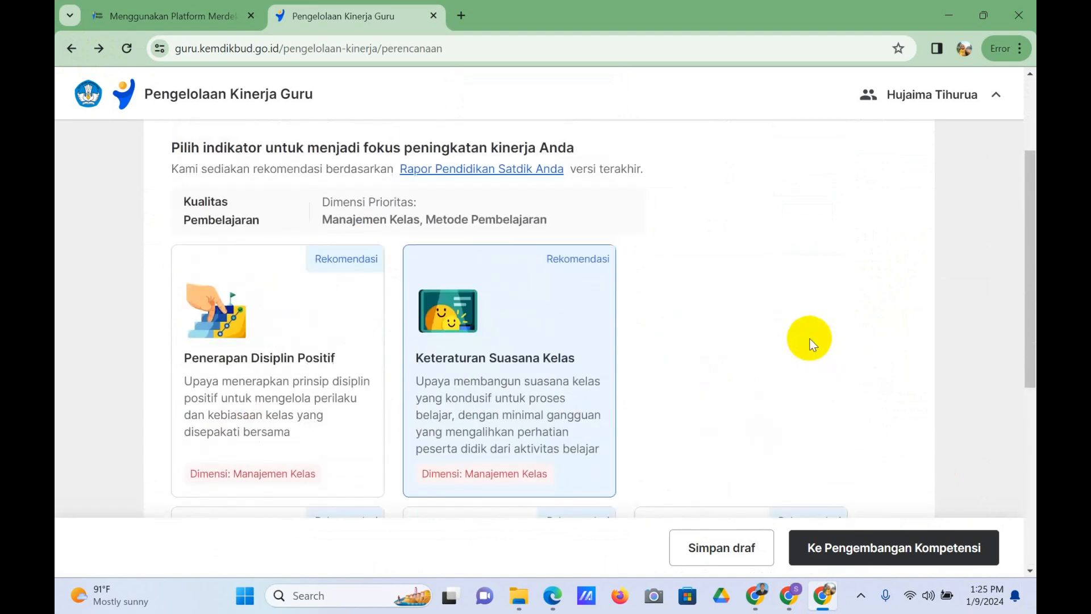
pyautogui.scroll(1, 753, 348)
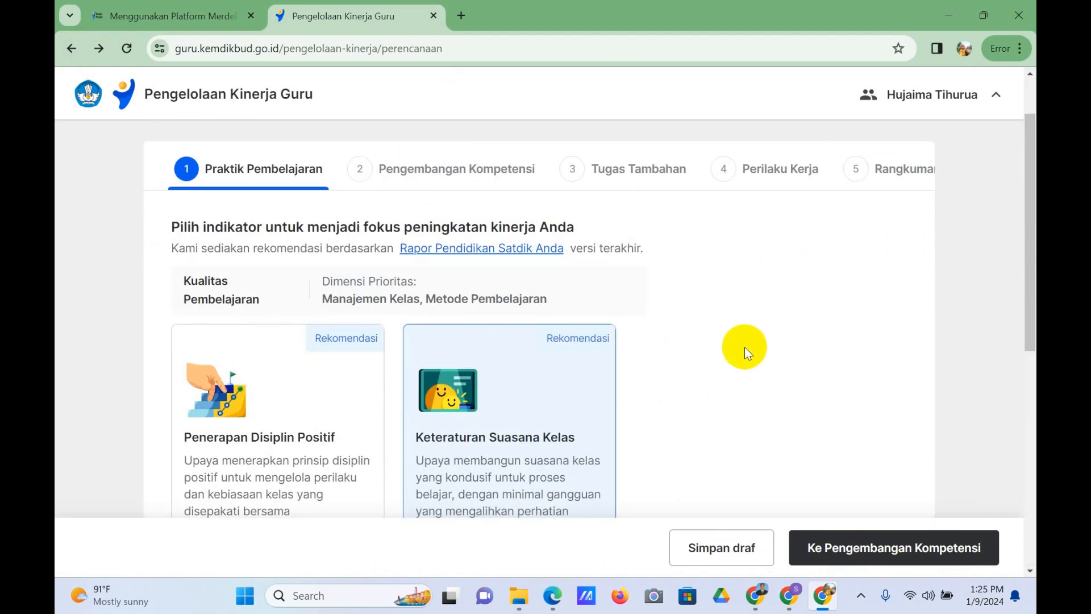
pyautogui.scroll(-10, 745, 349)
pyautogui.scroll(9, 745, 352)
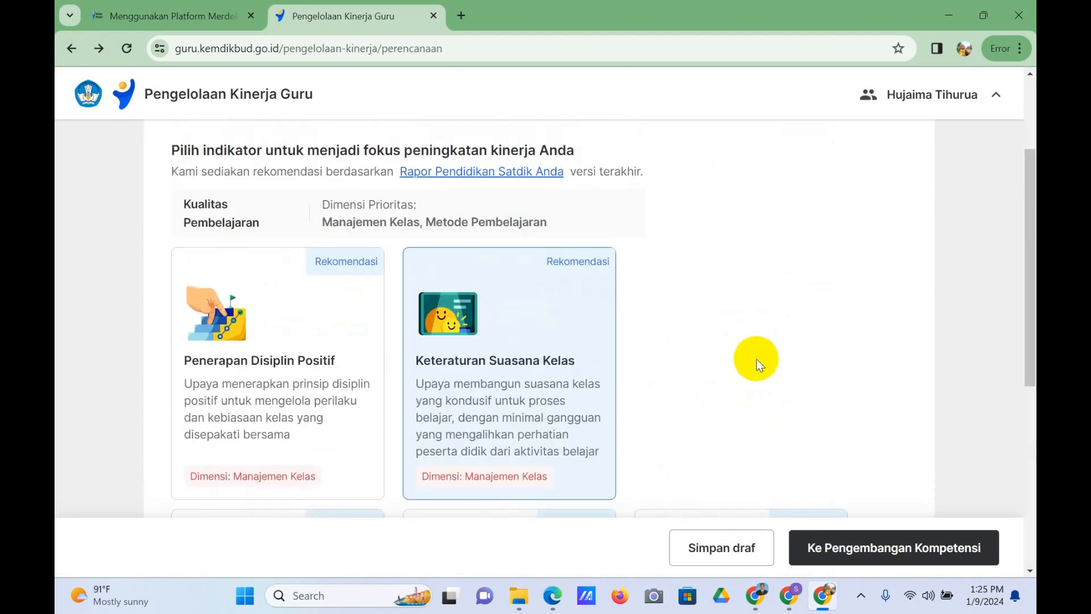
pyautogui.scroll(1, 756, 360)
pyautogui.scroll(-4, 755, 356)
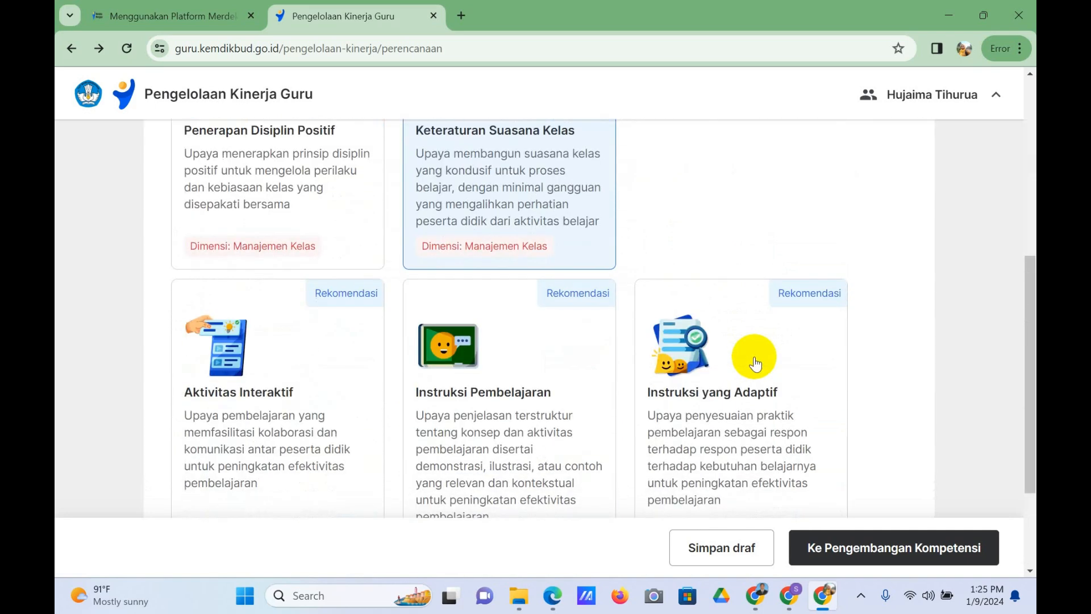
pyautogui.scroll(2, 755, 363)
pyautogui.scroll(1, 756, 359)
pyautogui.scroll(-5, 756, 360)
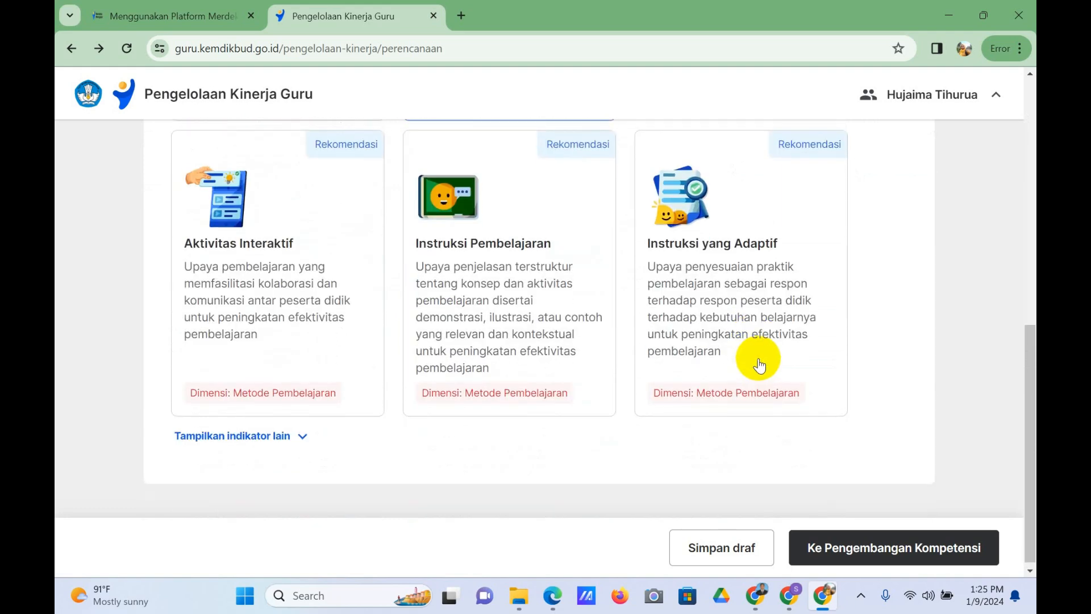
pyautogui.scroll(3, 758, 363)
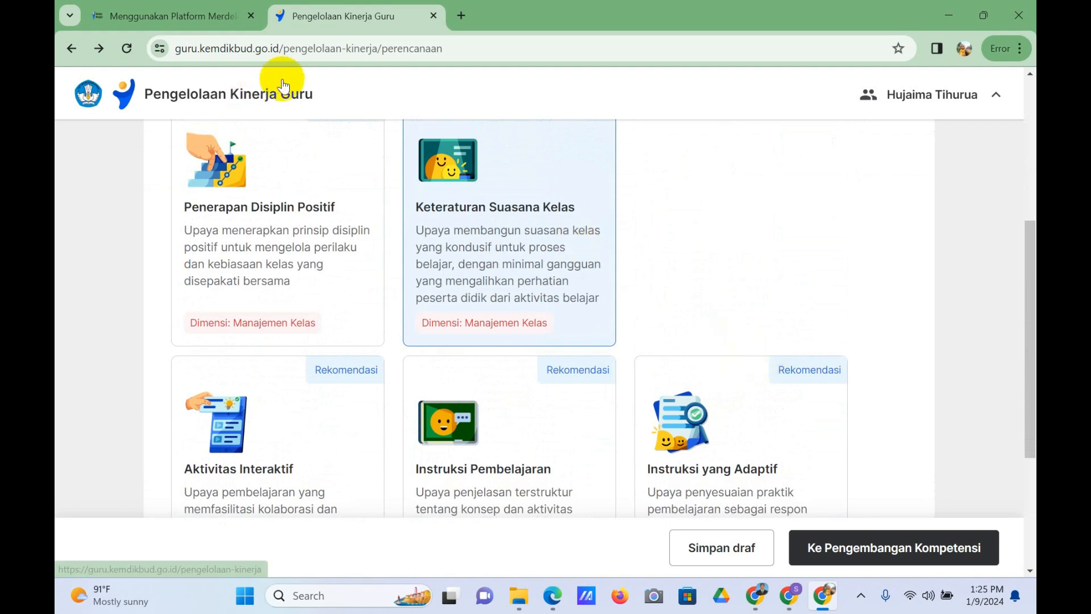
pyautogui.click(861, 594)
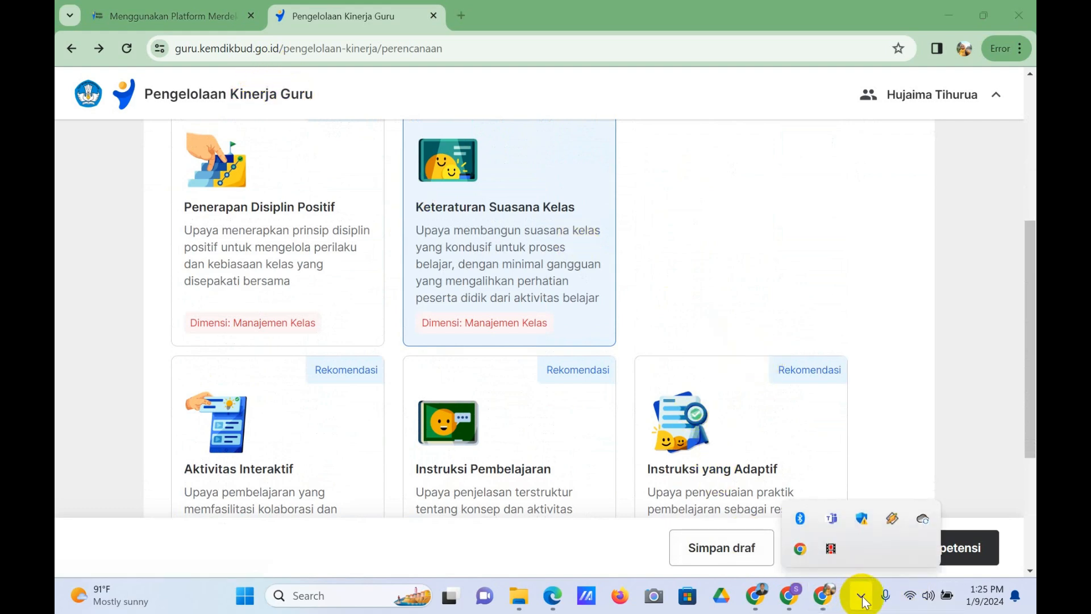